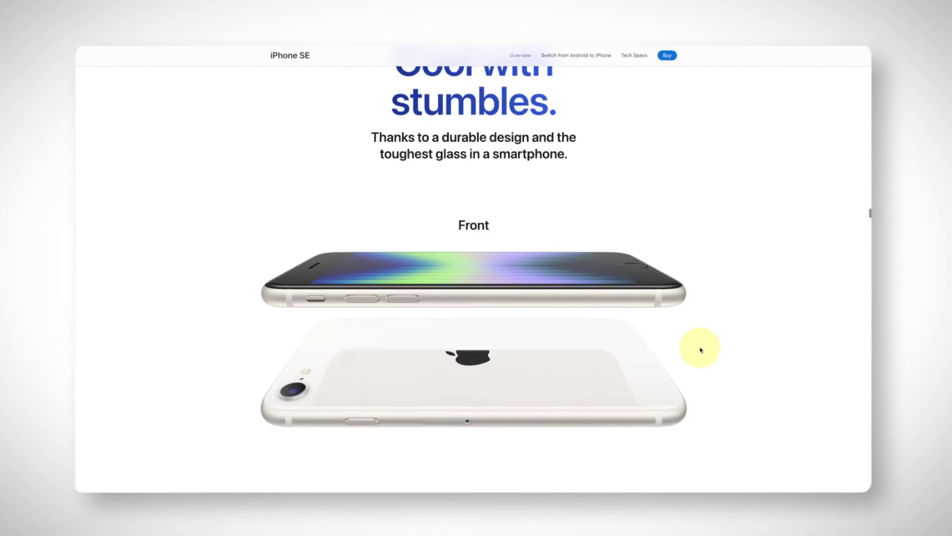
Scroll down through the current WordPress admin page
{"action": "scroll", "coordinate": [699, 347], "scroll_direction": "down", "scroll_amount": 15}
{"action": "scroll", "coordinate": [696, 348], "scroll_direction": "down", "scroll_amount": 20}
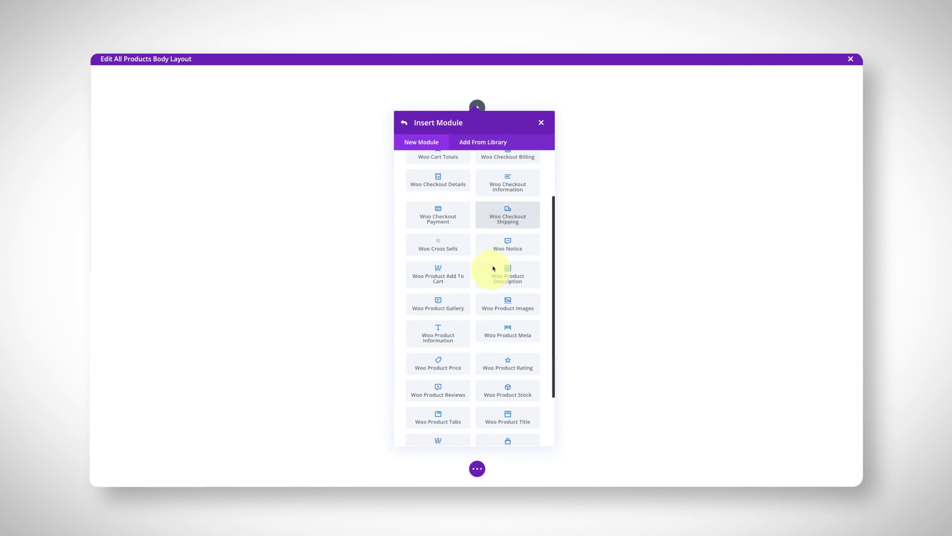
{"action": "scroll", "coordinate": [493, 268], "scroll_direction": "down", "scroll_amount": 1}
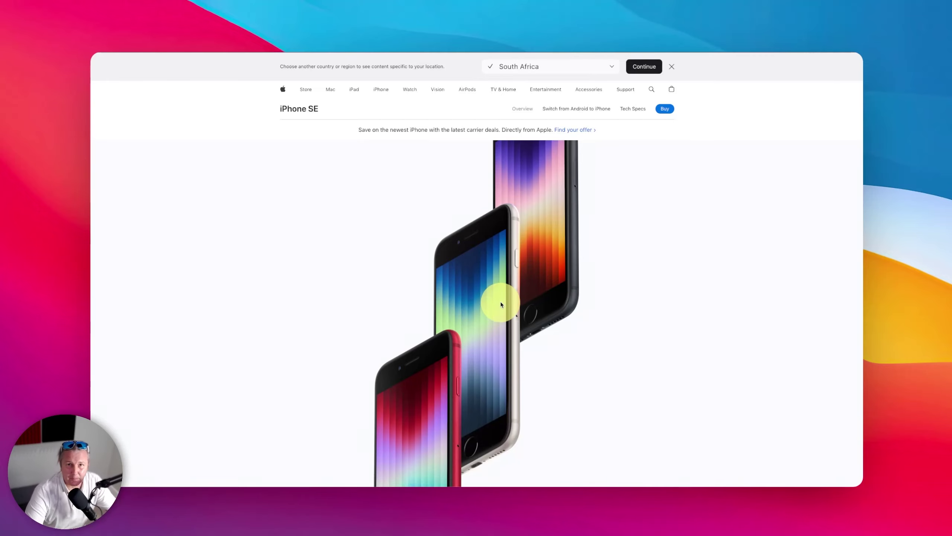
{"action": "scroll", "coordinate": [502, 302], "scroll_direction": "down", "scroll_amount": 5}
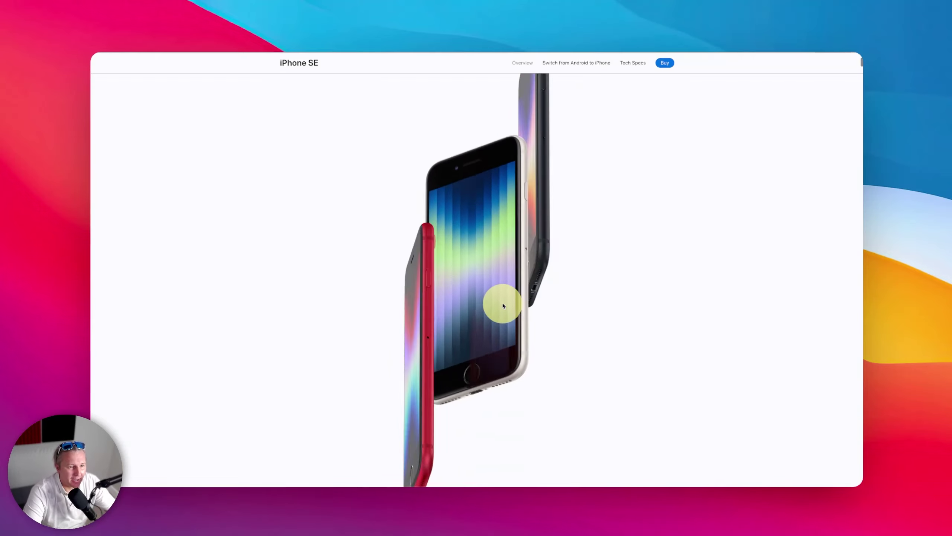
{"action": "scroll", "coordinate": [696, 350], "scroll_direction": "down", "scroll_amount": 10}
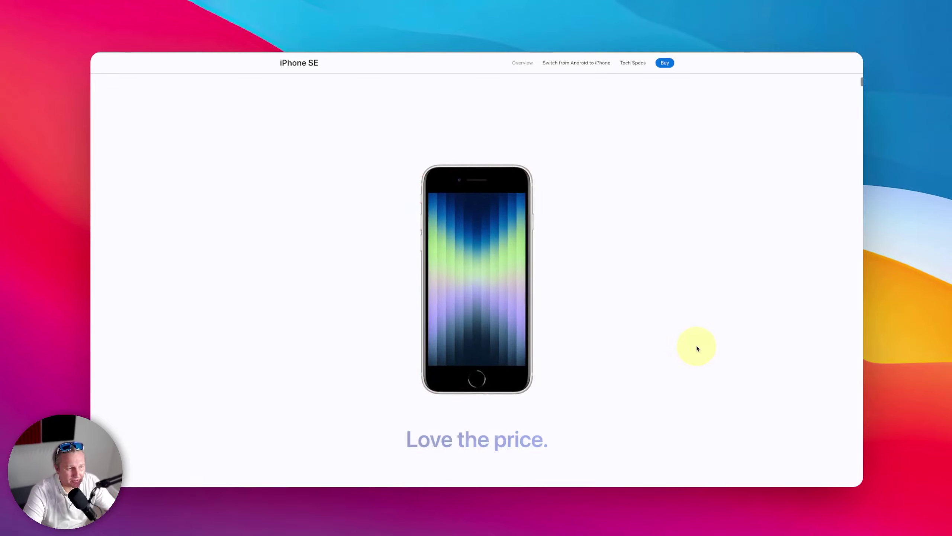
{"action": "scroll", "coordinate": [697, 347], "scroll_direction": "down", "scroll_amount": 10}
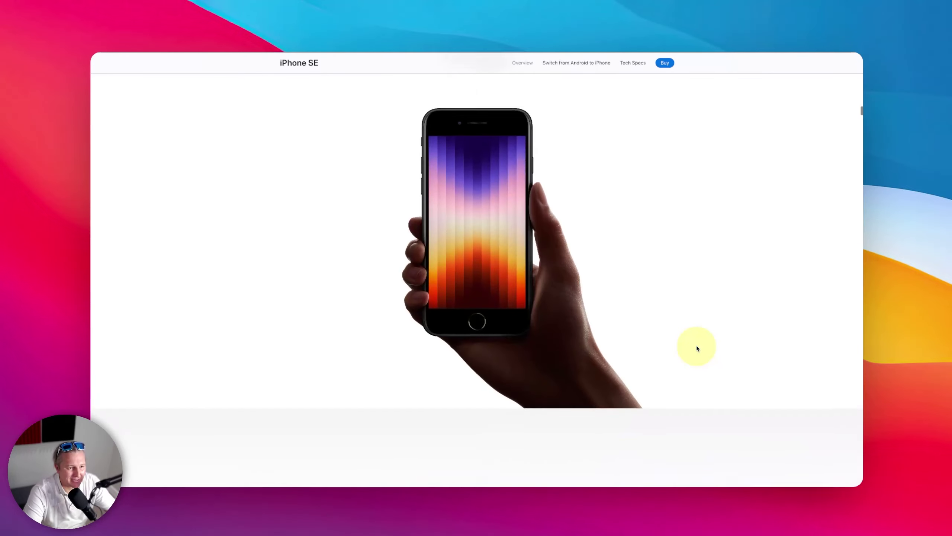
{"action": "scroll", "coordinate": [696, 349], "scroll_direction": "down", "scroll_amount": 10}
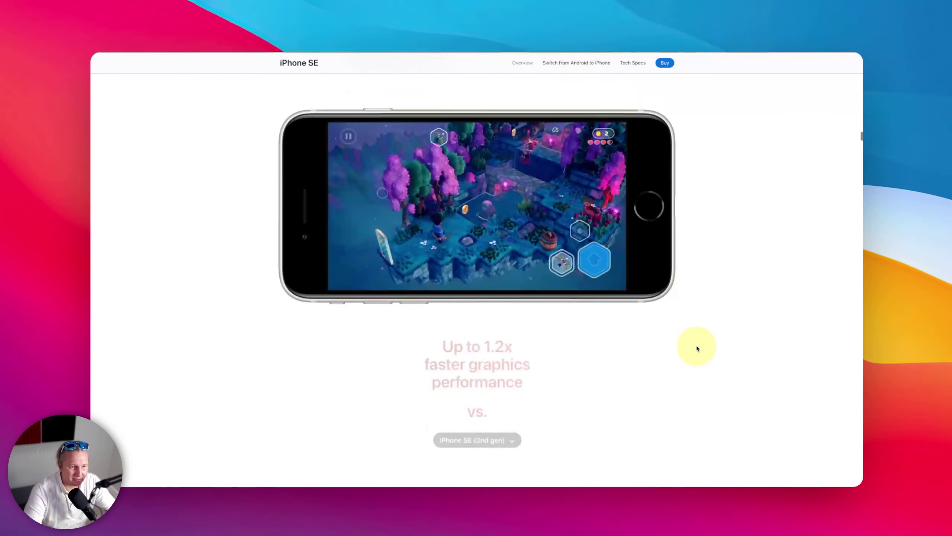
{"action": "scroll", "coordinate": [696, 349], "scroll_direction": "down", "scroll_amount": 10}
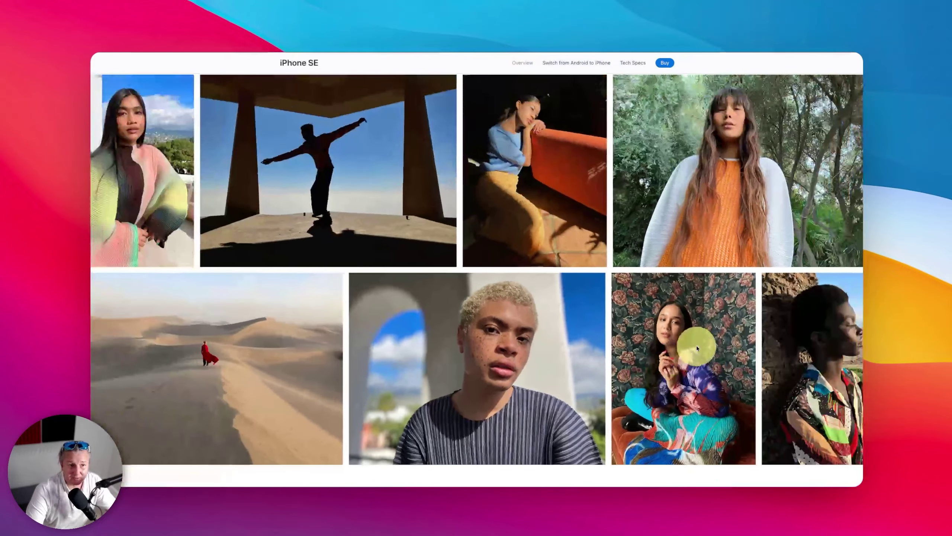
{"action": "scroll", "coordinate": [697, 349], "scroll_direction": "down", "scroll_amount": 10}
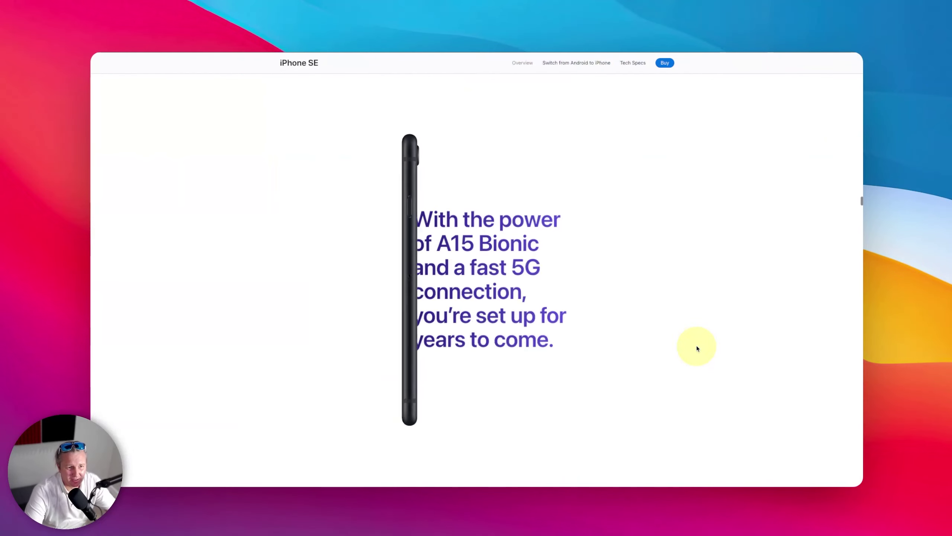
{"action": "scroll", "coordinate": [697, 348], "scroll_direction": "down", "scroll_amount": 10}
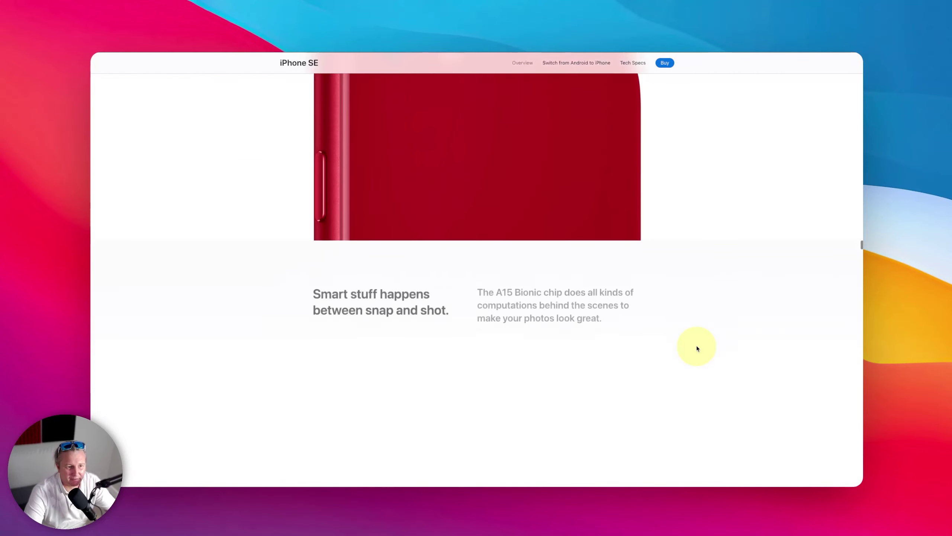
{"action": "scroll", "coordinate": [697, 348], "scroll_direction": "down", "scroll_amount": 10}
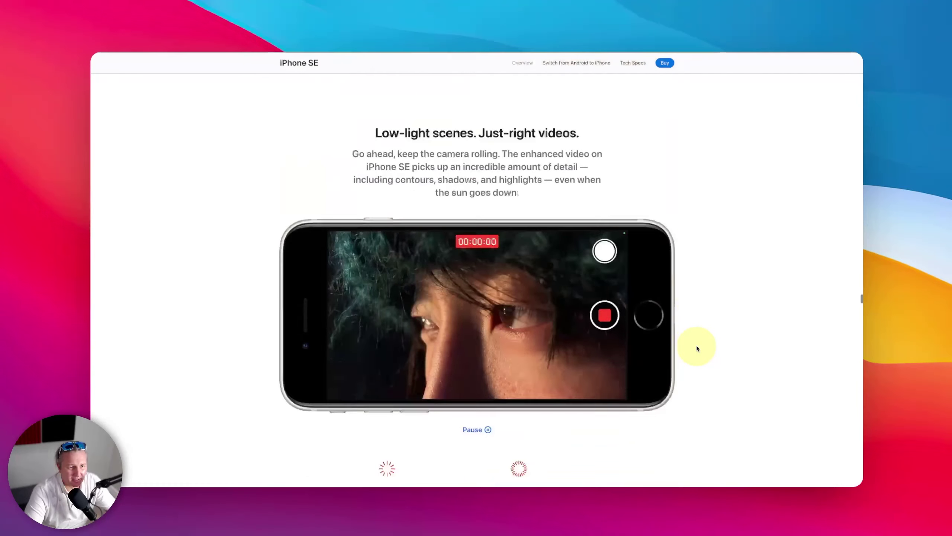
{"action": "scroll", "coordinate": [698, 349], "scroll_direction": "down", "scroll_amount": 10}
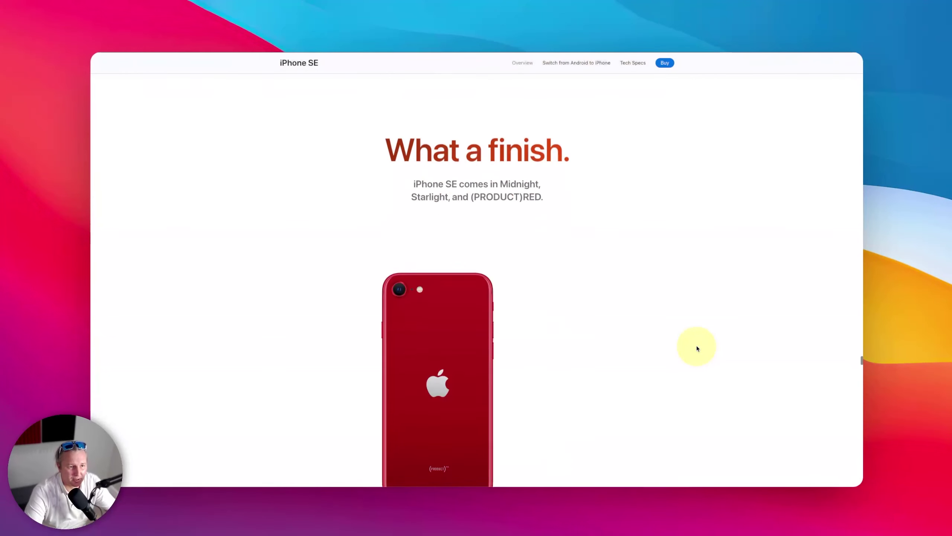
{"action": "scroll", "coordinate": [697, 348], "scroll_direction": "down", "scroll_amount": 4}
{"action": "scroll", "coordinate": [697, 349], "scroll_direction": "down", "scroll_amount": 10}
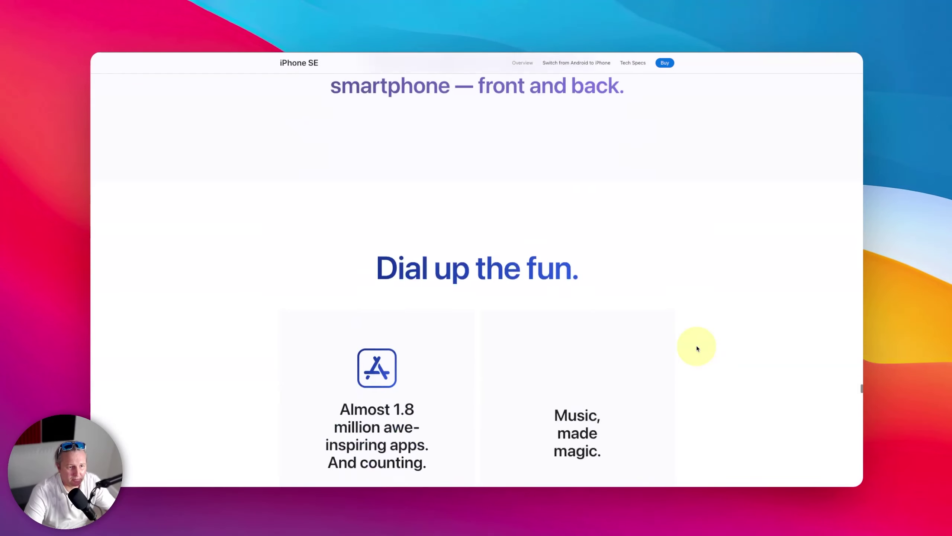
{"action": "scroll", "coordinate": [697, 348], "scroll_direction": "down", "scroll_amount": 10}
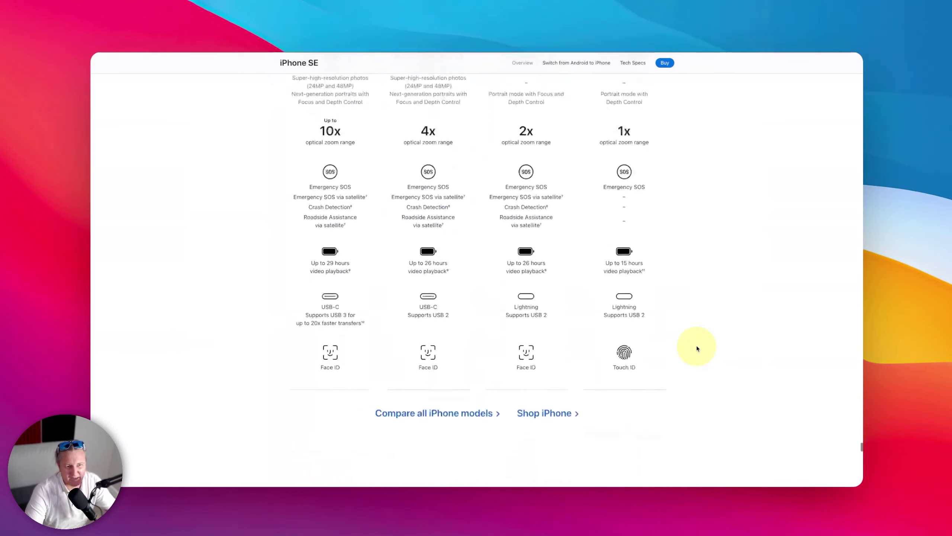
{"action": "scroll", "coordinate": [400, 329], "scroll_direction": "up", "scroll_amount": 12}
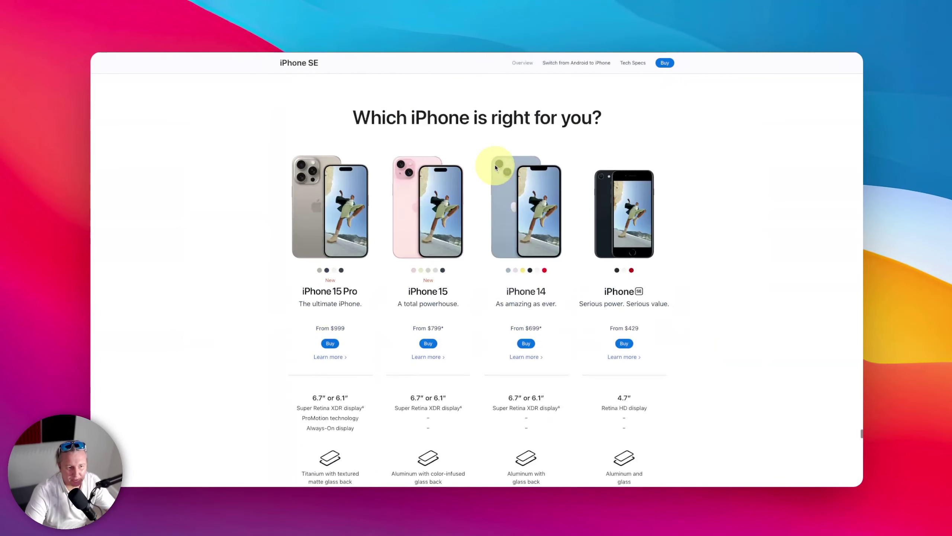
{"action": "scroll", "coordinate": [494, 167], "scroll_direction": "down", "scroll_amount": 1}
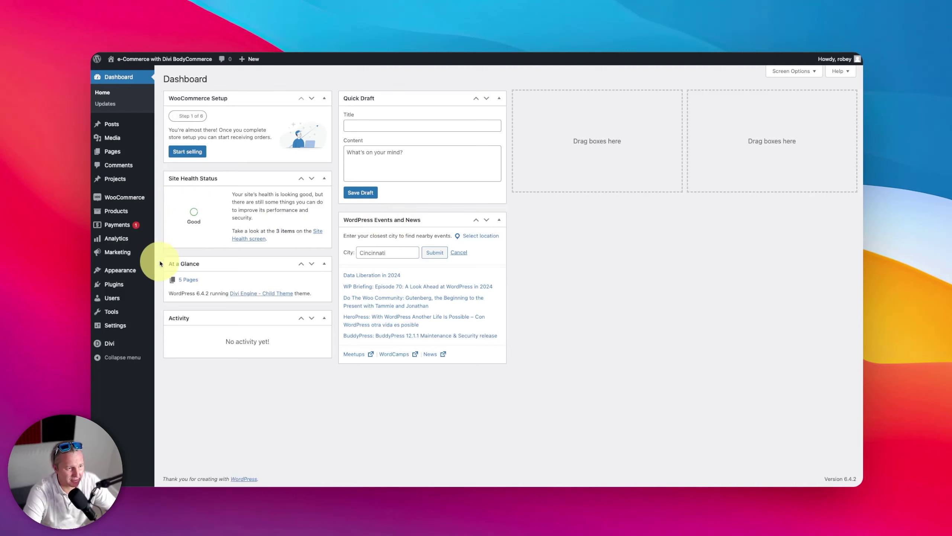
Go to Divi's Theme Builder and start building a new template from scratch
{"action": "mouse_move", "coordinate": [126, 344]}
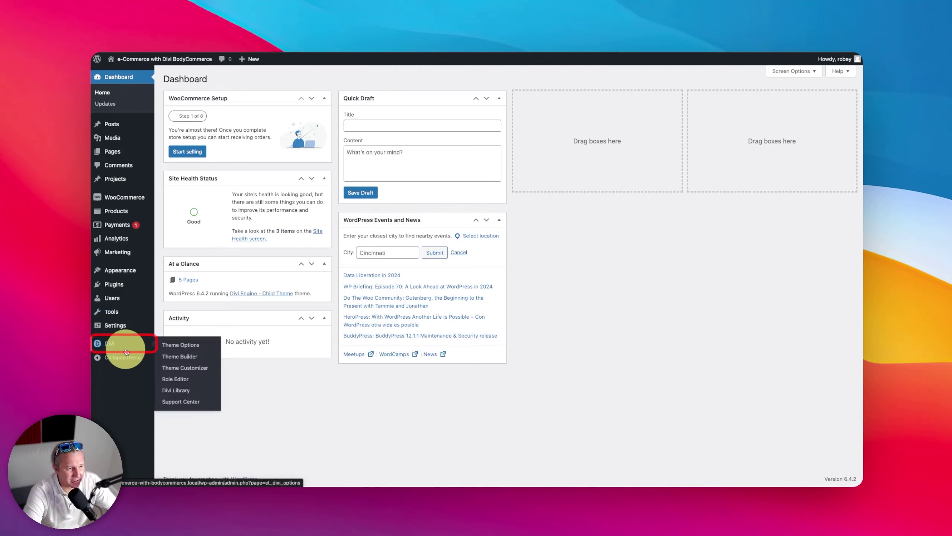
{"action": "left_click", "coordinate": [175, 355]}
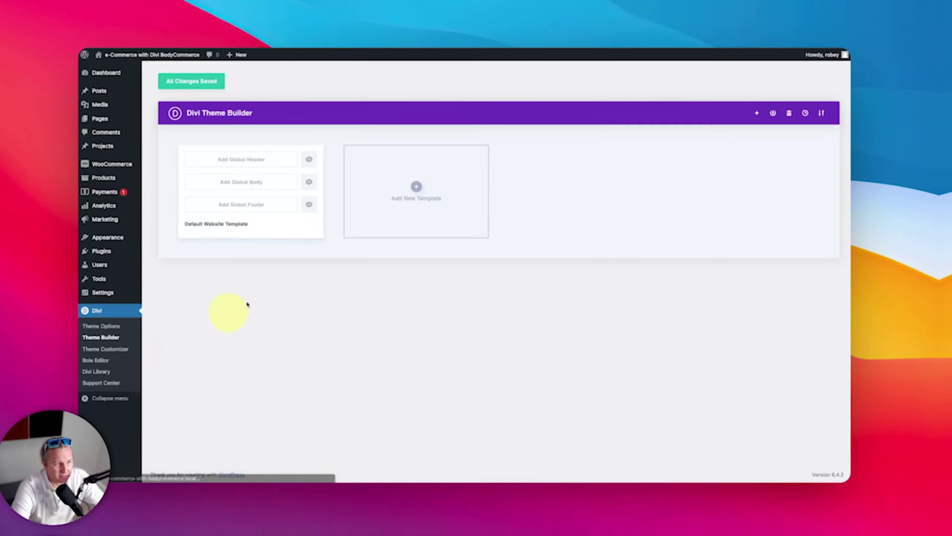
{"action": "left_click", "coordinate": [416, 180]}
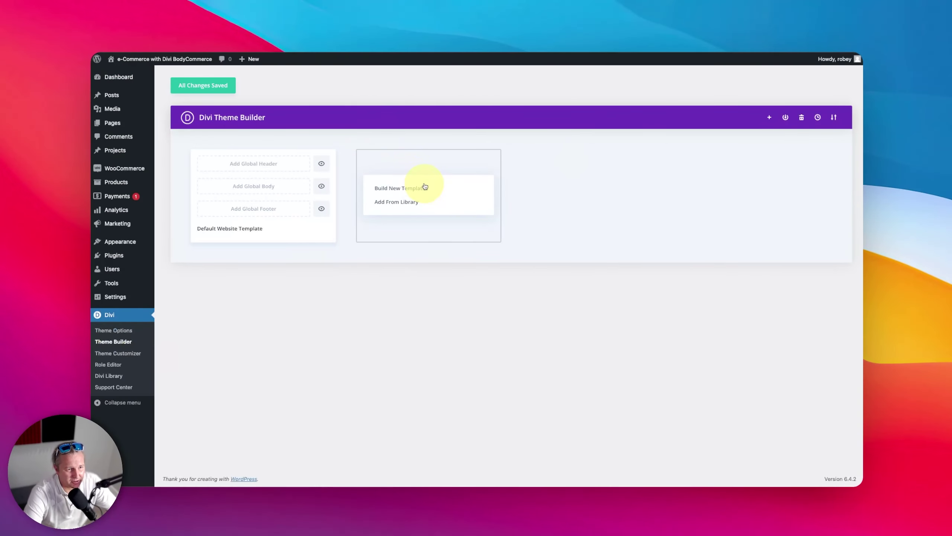
{"action": "left_click", "coordinate": [422, 188]}
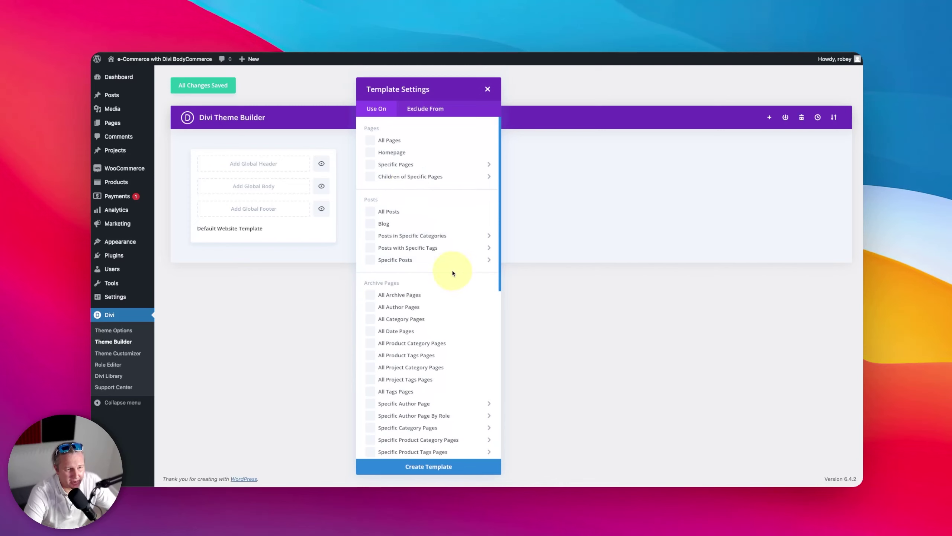
Create a new template assigned to Products > All Products and begin adding its custom body
{"action": "scroll", "coordinate": [453, 273], "scroll_direction": "down", "scroll_amount": 10}
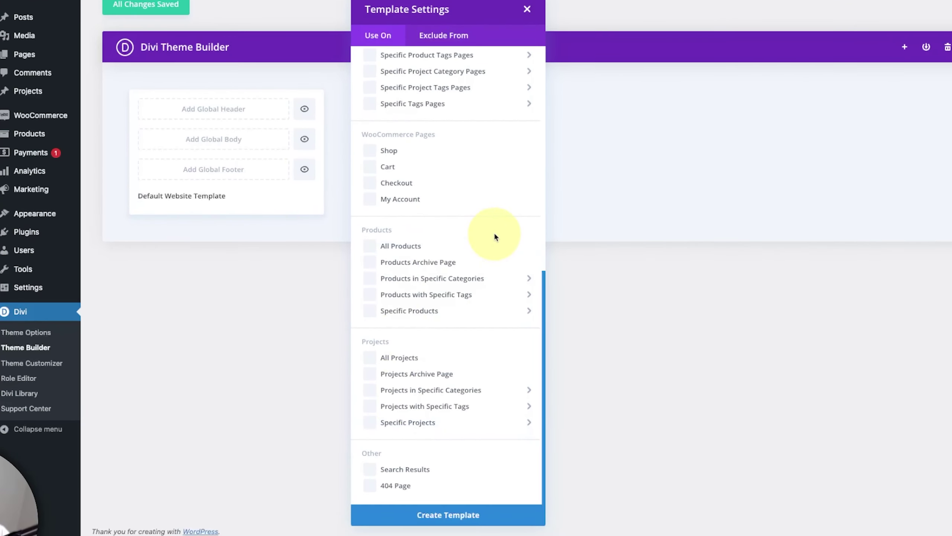
{"action": "mouse_move", "coordinate": [398, 276]}
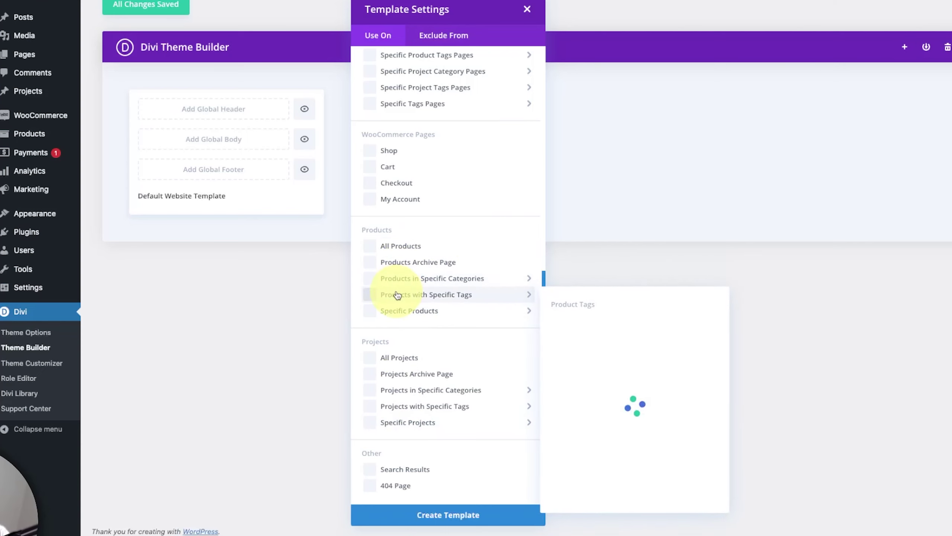
{"action": "mouse_move", "coordinate": [397, 306]}
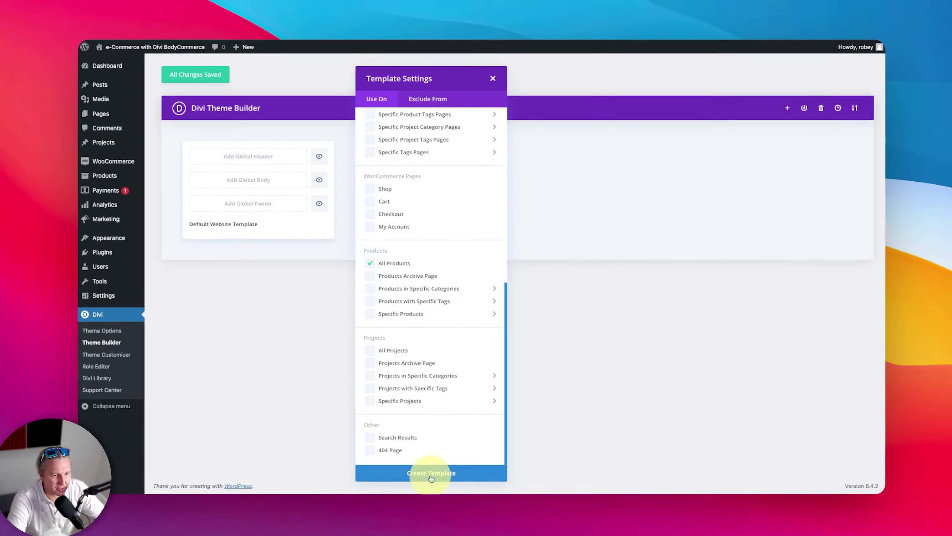
{"action": "left_click", "coordinate": [456, 514]}
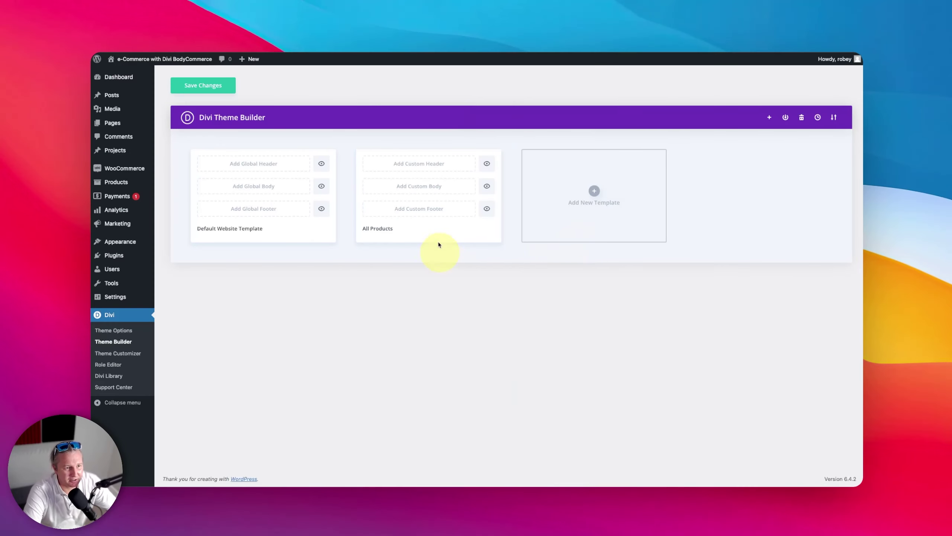
{"action": "left_click", "coordinate": [431, 191]}
Build the All Products body from scratch with a one-column row, listing only Woo modules
{"action": "left_click", "coordinate": [413, 192]}
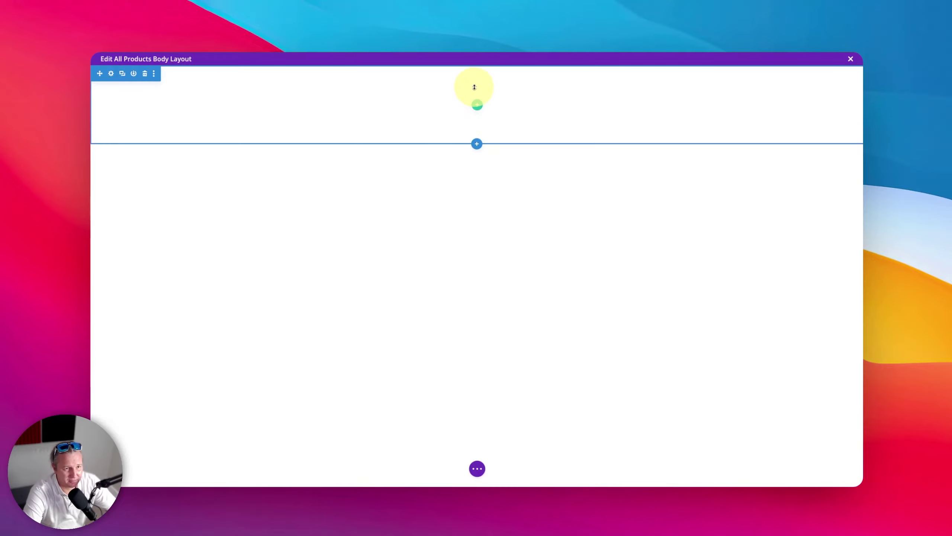
{"action": "left_click", "coordinate": [477, 105]}
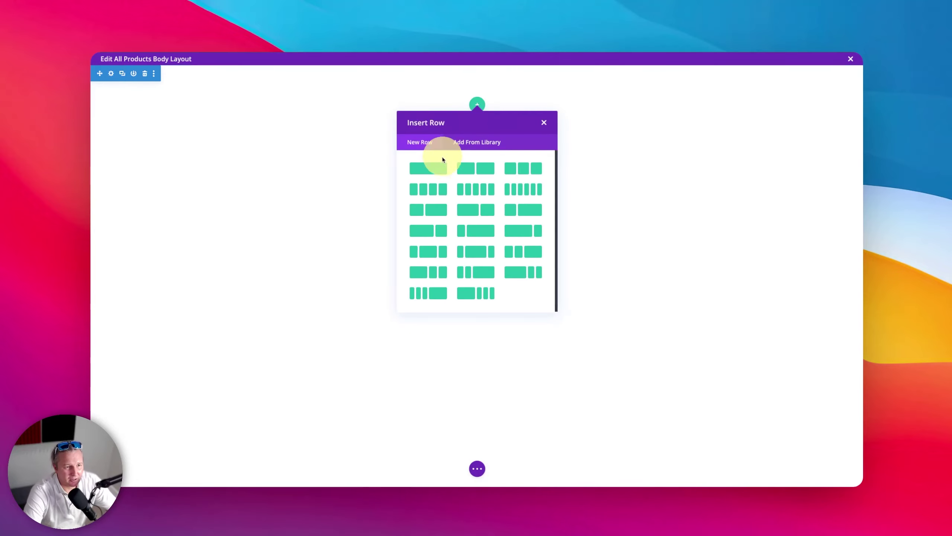
{"action": "left_click", "coordinate": [437, 170]}
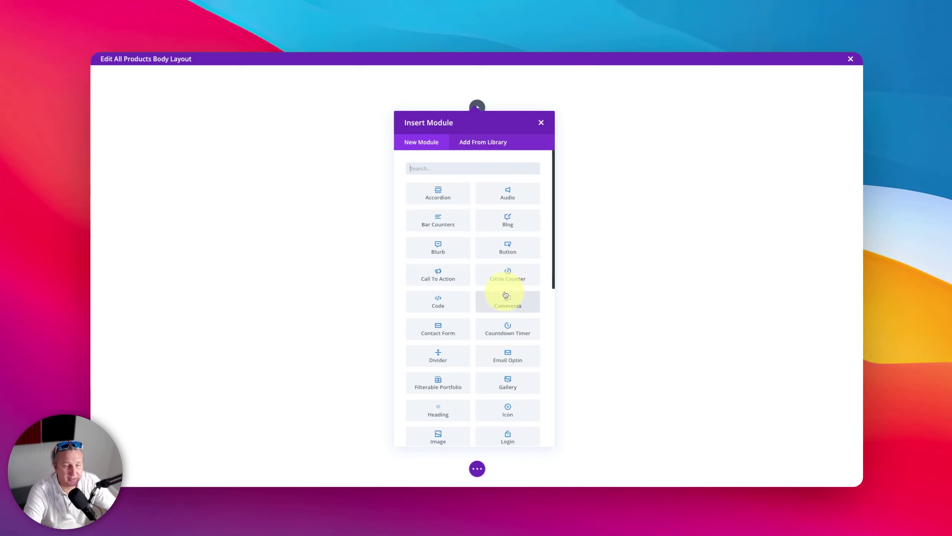
{"action": "scroll", "coordinate": [506, 295], "scroll_direction": "down", "scroll_amount": 10}
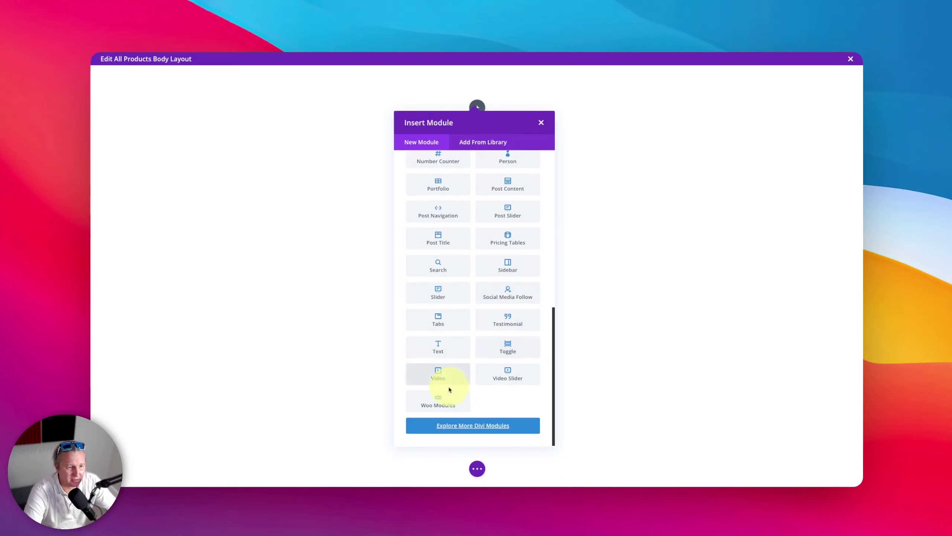
{"action": "left_click", "coordinate": [437, 400]}
Scroll through the Woo product modules in the Insert Module list
{"action": "scroll", "coordinate": [480, 214], "scroll_direction": "up", "scroll_amount": 5}
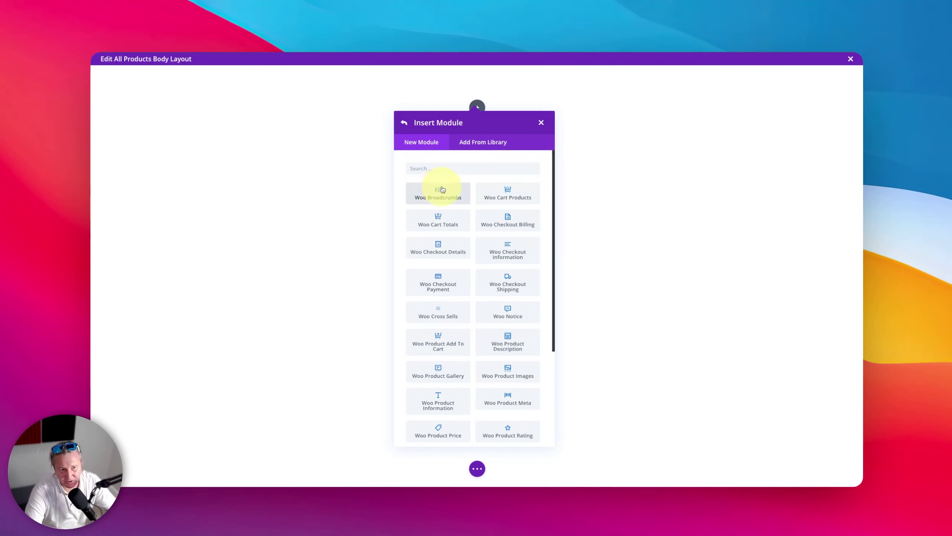
{"action": "scroll", "coordinate": [446, 206], "scroll_direction": "down", "scroll_amount": 2}
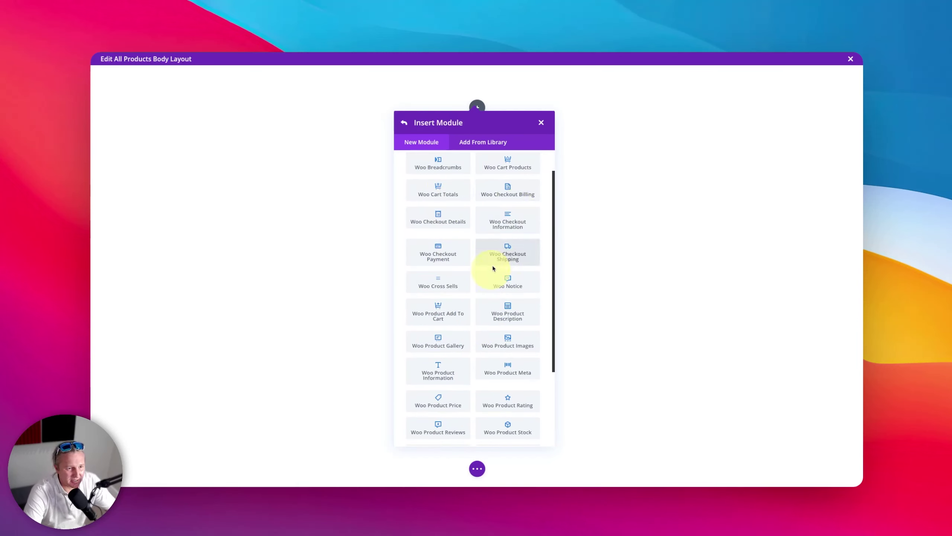
{"action": "scroll", "coordinate": [492, 268], "scroll_direction": "down", "scroll_amount": 1}
{"action": "scroll", "coordinate": [493, 268], "scroll_direction": "down", "scroll_amount": 2}
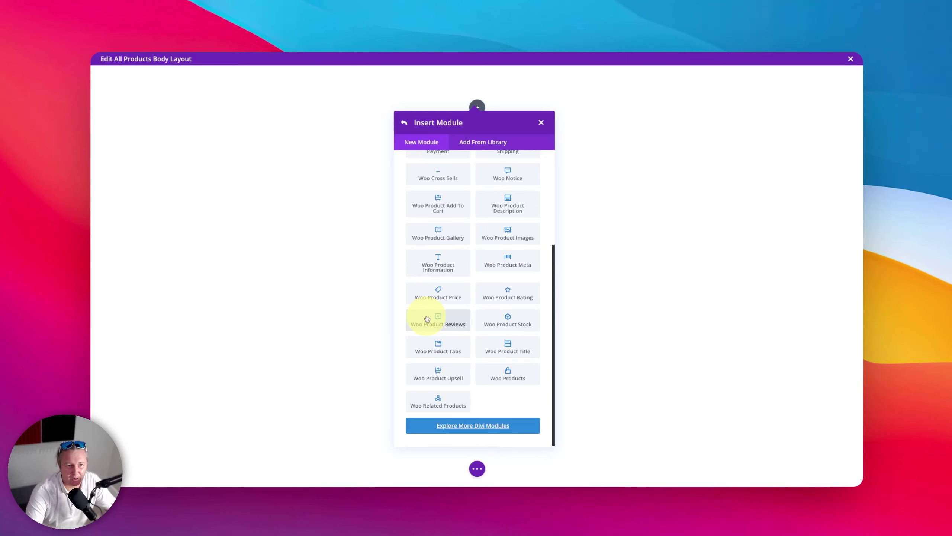
{"action": "scroll", "coordinate": [495, 212], "scroll_direction": "up", "scroll_amount": 5}
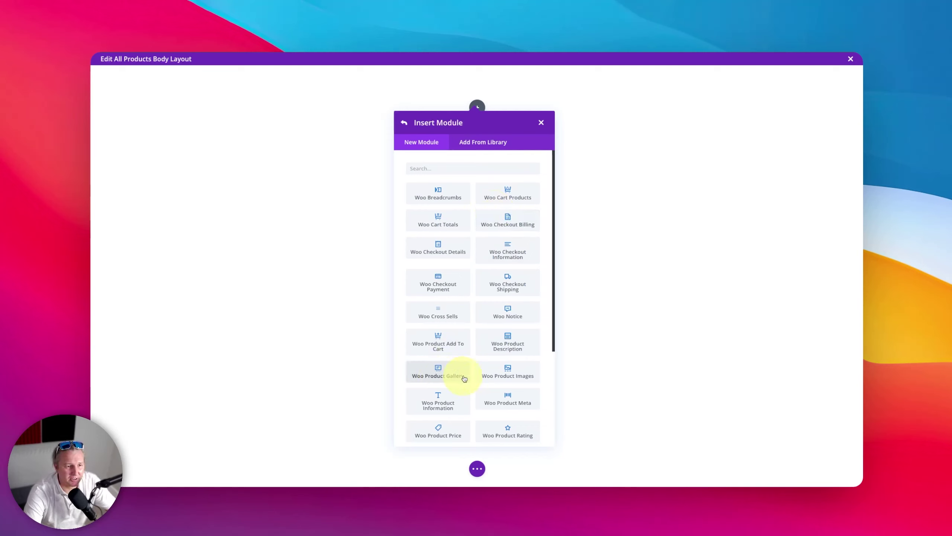
{"action": "scroll", "coordinate": [507, 338], "scroll_direction": "down", "scroll_amount": 2}
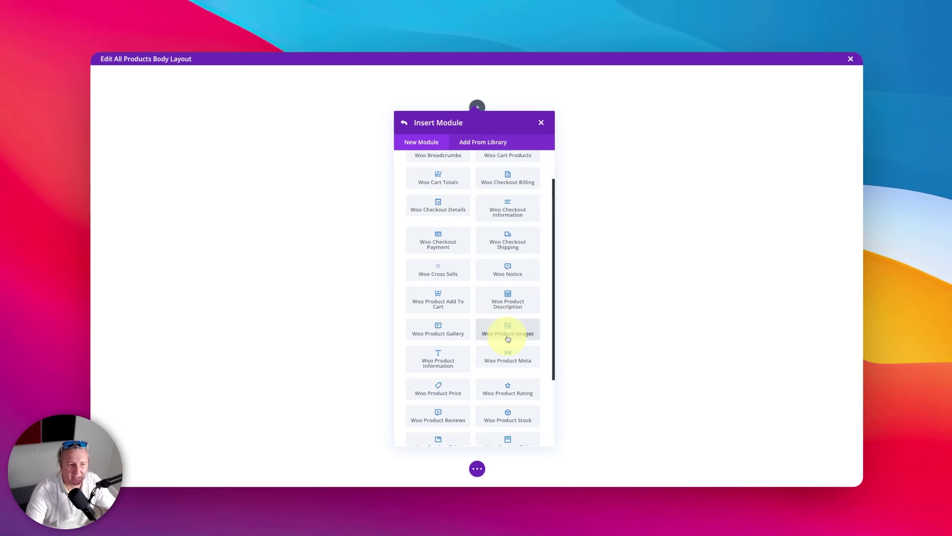
{"action": "scroll", "coordinate": [508, 339], "scroll_direction": "down", "scroll_amount": 4}
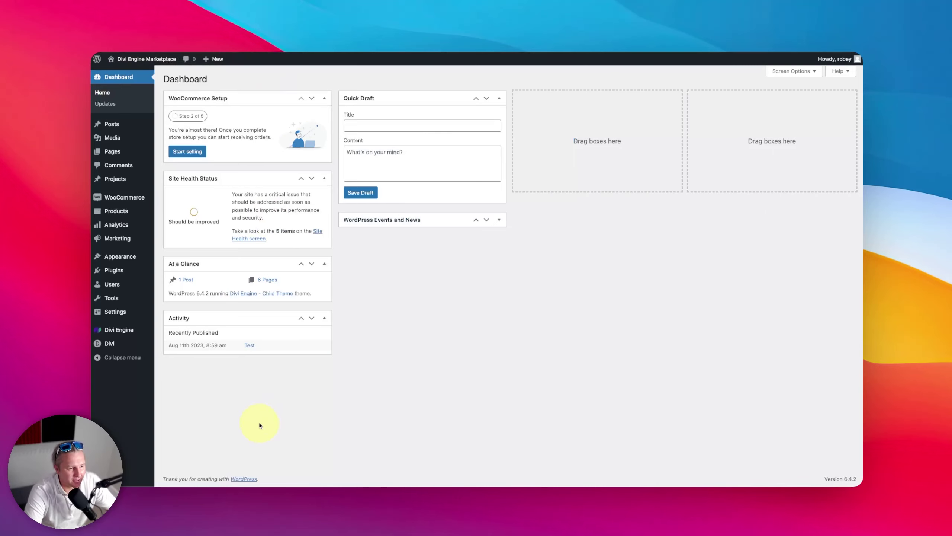
Open BodyCommerce under Divi Engine to see the Product Page template settings
{"action": "mouse_move", "coordinate": [116, 329]}
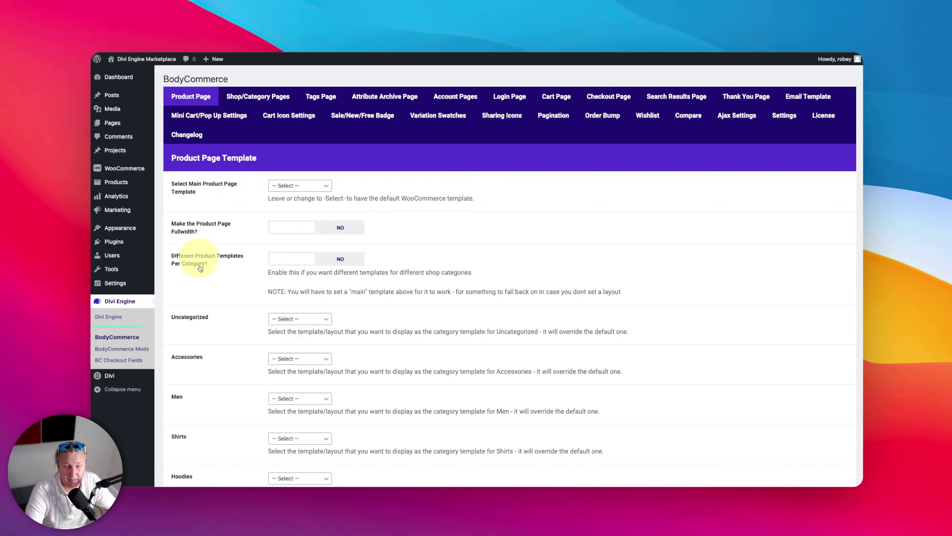
{"action": "left_click", "coordinate": [311, 185]}
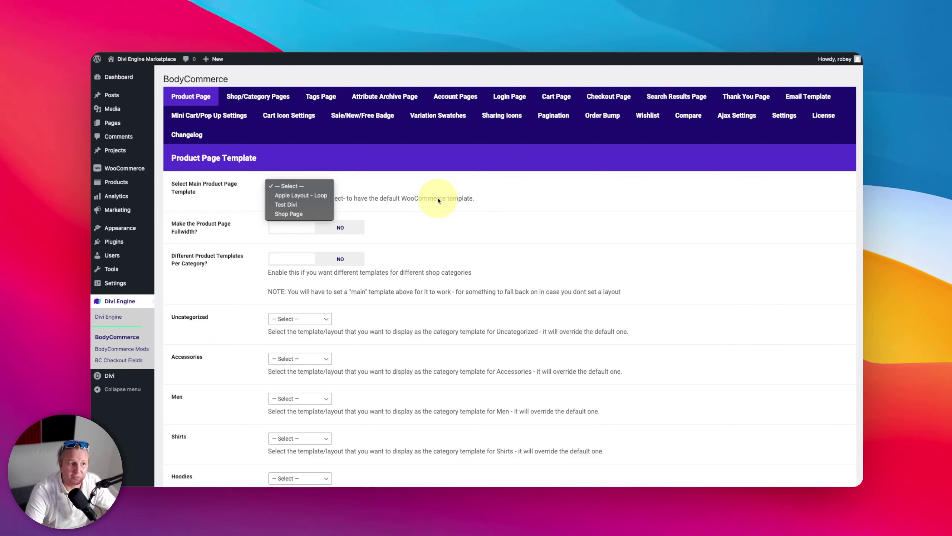
{"action": "left_click", "coordinate": [235, 285]}
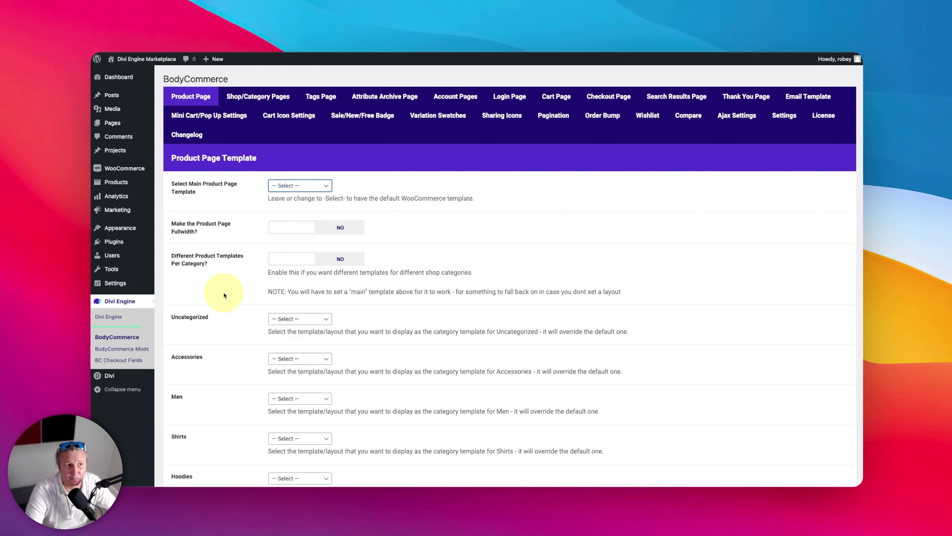
{"action": "scroll", "coordinate": [224, 295], "scroll_direction": "down", "scroll_amount": 2}
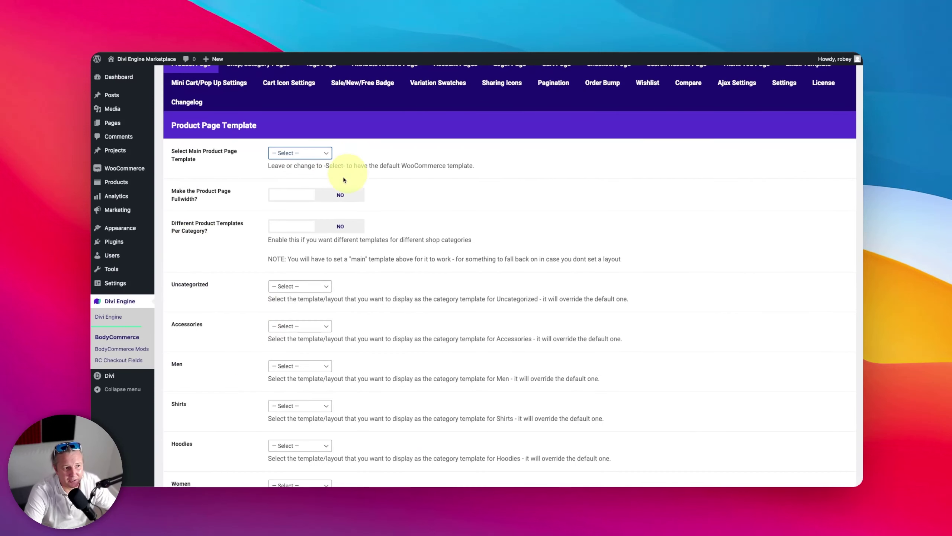
{"action": "scroll", "coordinate": [377, 209], "scroll_direction": "down", "scroll_amount": 4}
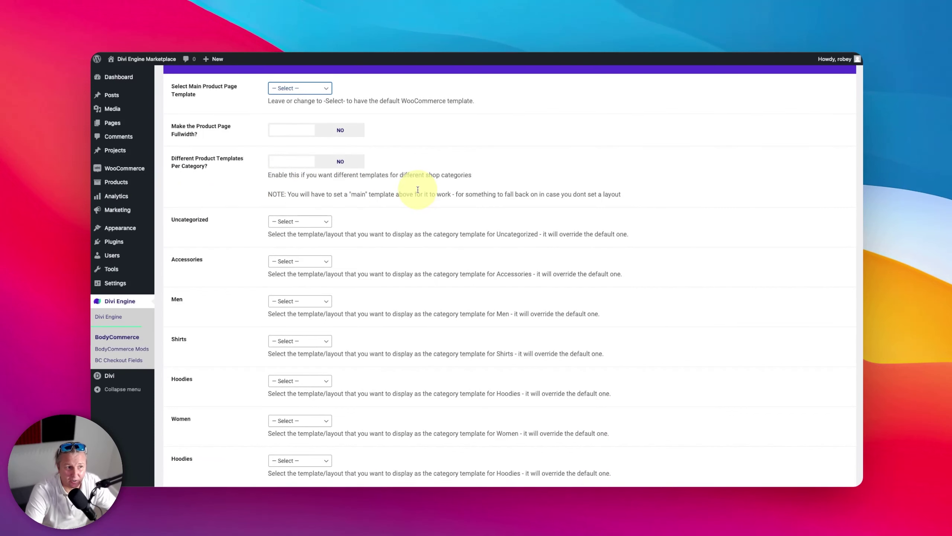
{"action": "scroll", "coordinate": [235, 314], "scroll_direction": "down", "scroll_amount": 6}
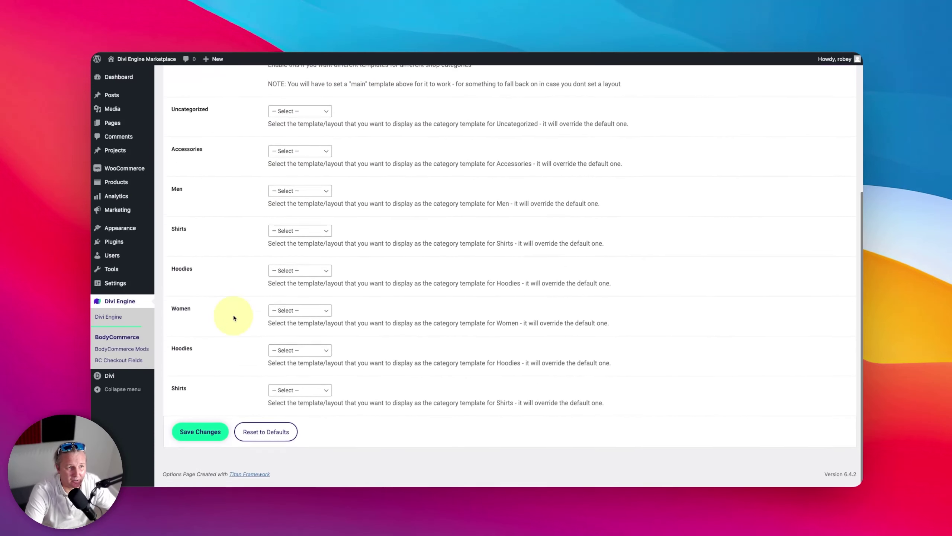
{"action": "left_click", "coordinate": [313, 156]}
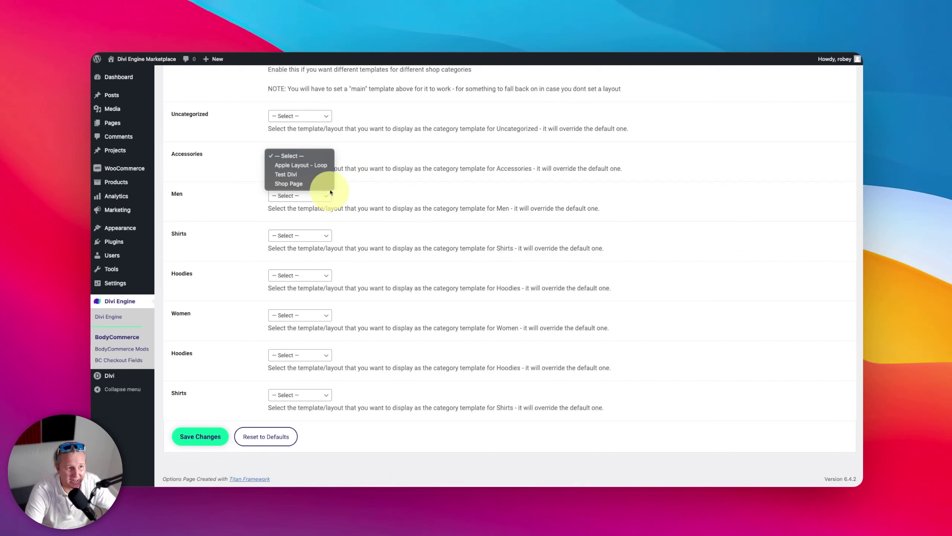
{"action": "left_click", "coordinate": [469, 160]}
{"action": "scroll", "coordinate": [468, 159], "scroll_direction": "up", "scroll_amount": 10}
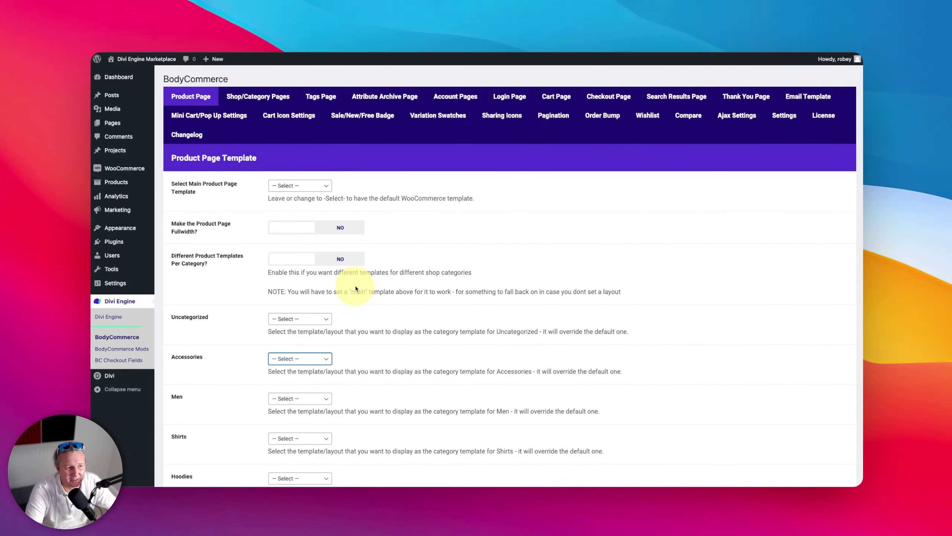
{"action": "left_click", "coordinate": [249, 99]}
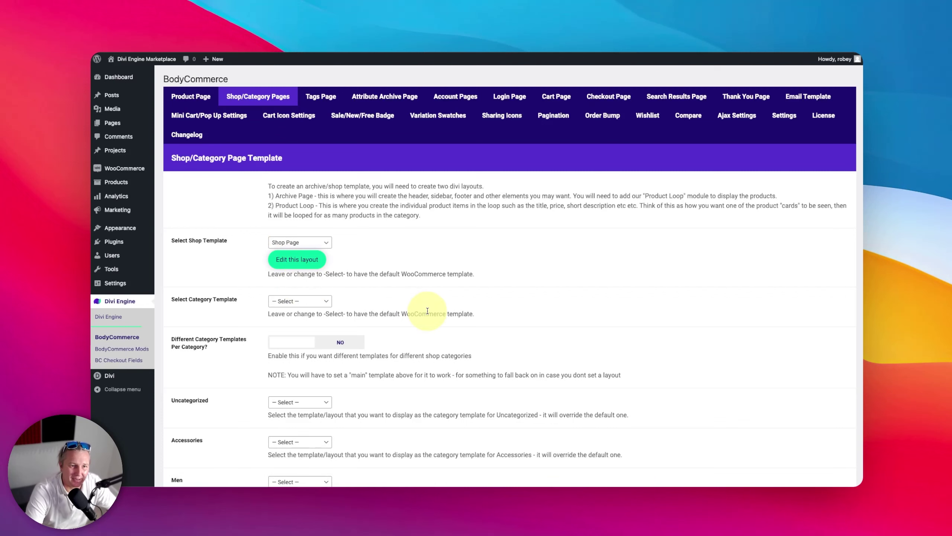
{"action": "left_click", "coordinate": [199, 98]}
{"action": "scroll", "coordinate": [296, 375], "scroll_direction": "down", "scroll_amount": 5}
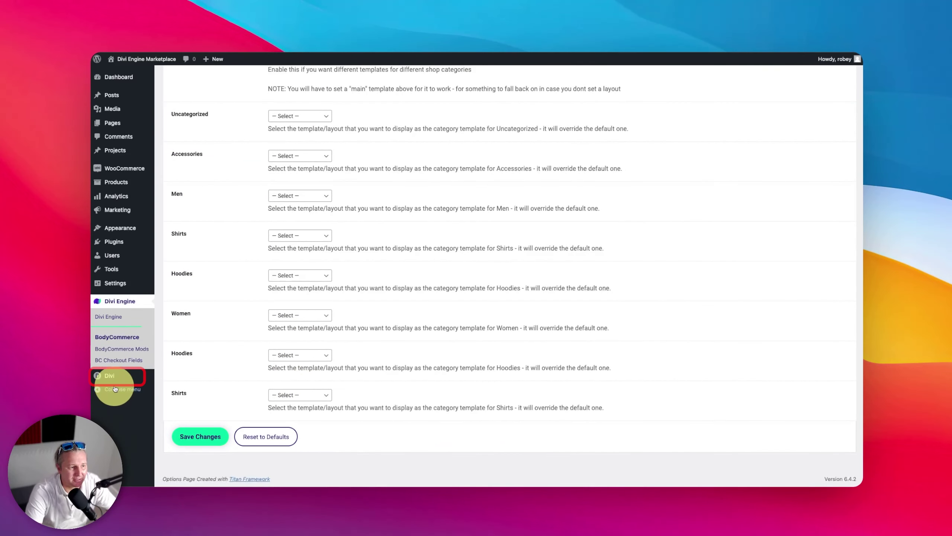
{"action": "mouse_move", "coordinate": [110, 376]}
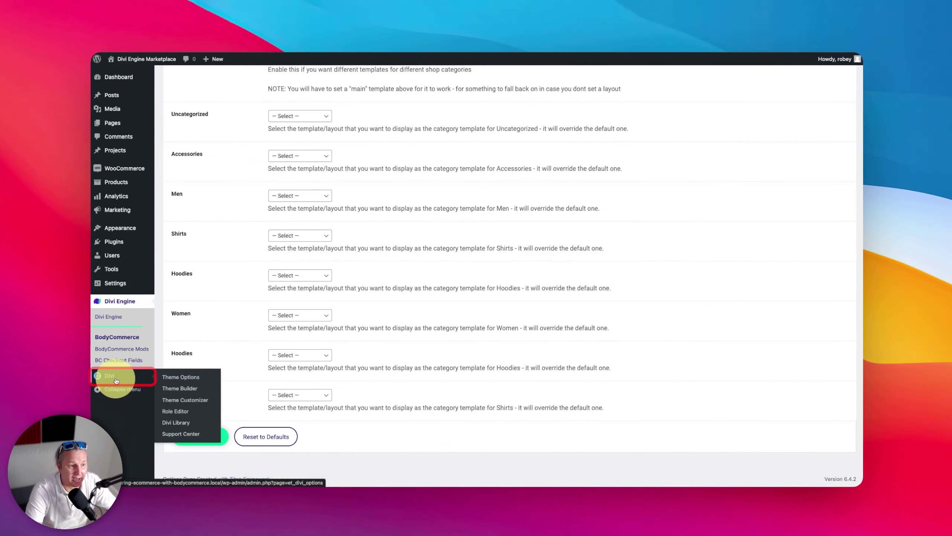
{"action": "left_click", "coordinate": [177, 423]}
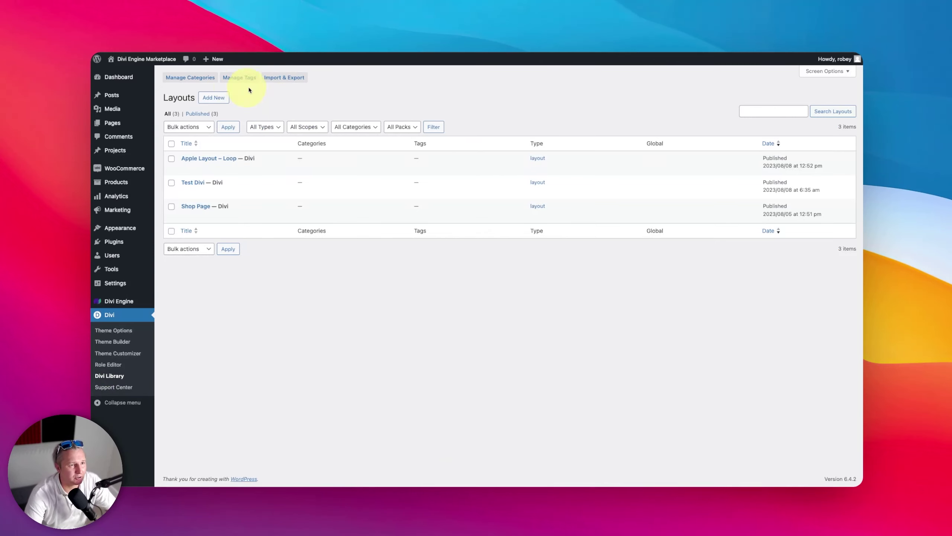
Add a Divi Library entry named 'Main Product Template' with layout type Layout
{"action": "left_click", "coordinate": [214, 98]}
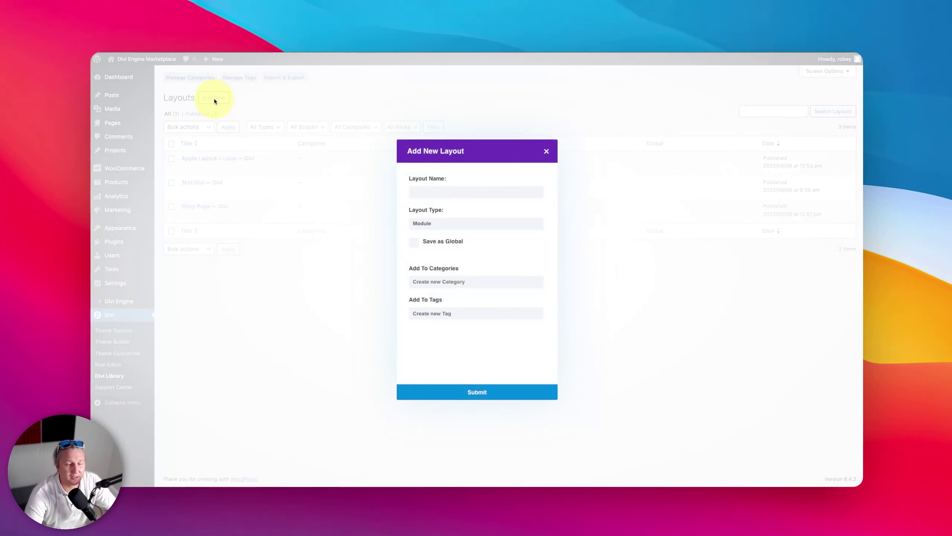
{"action": "left_click", "coordinate": [473, 196]}
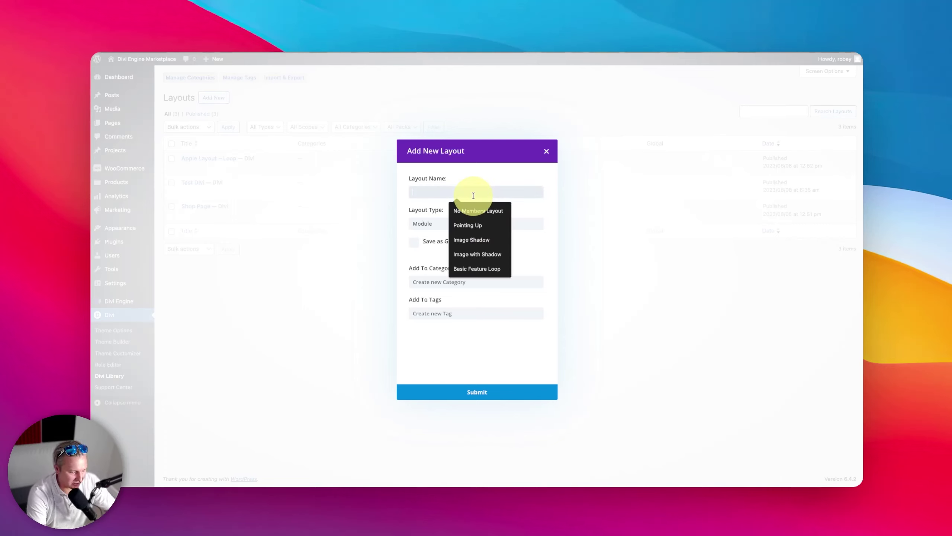
{"action": "type", "text": "Main Product T"}
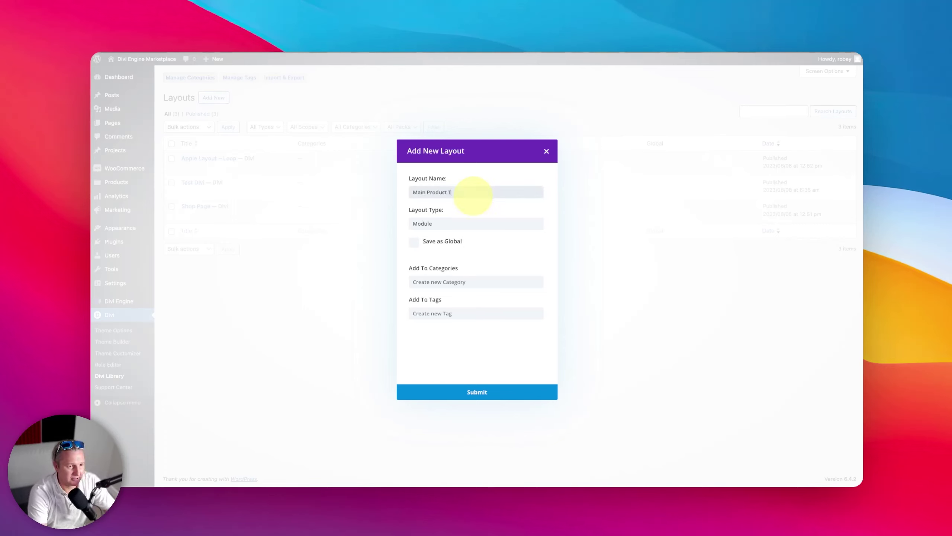
{"action": "left_click", "coordinate": [432, 225]}
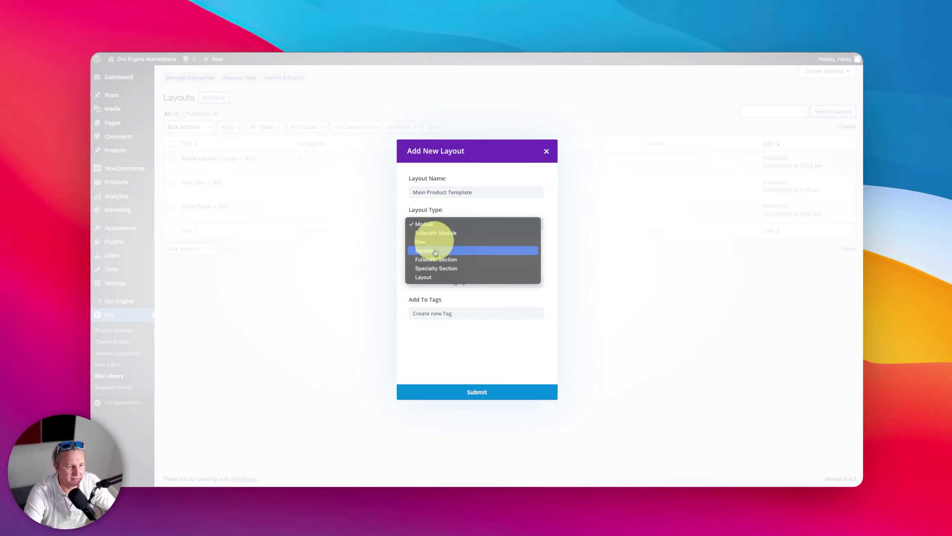
{"action": "left_click", "coordinate": [431, 278]}
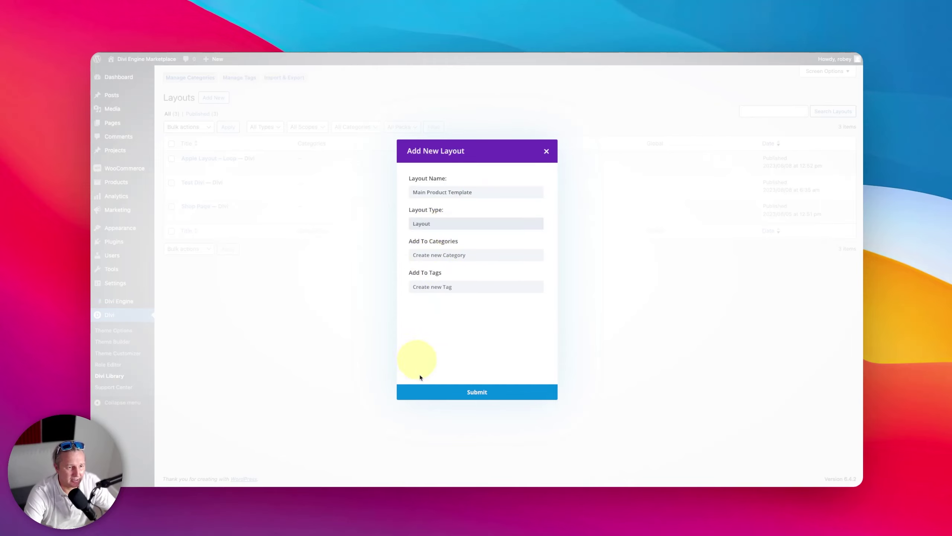
{"action": "left_click", "coordinate": [426, 392]}
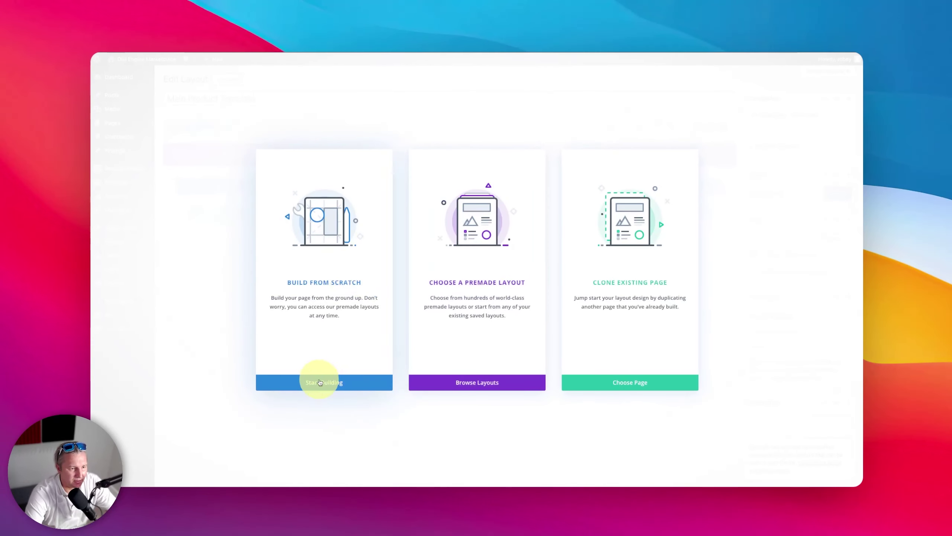
{"action": "left_click", "coordinate": [320, 382]}
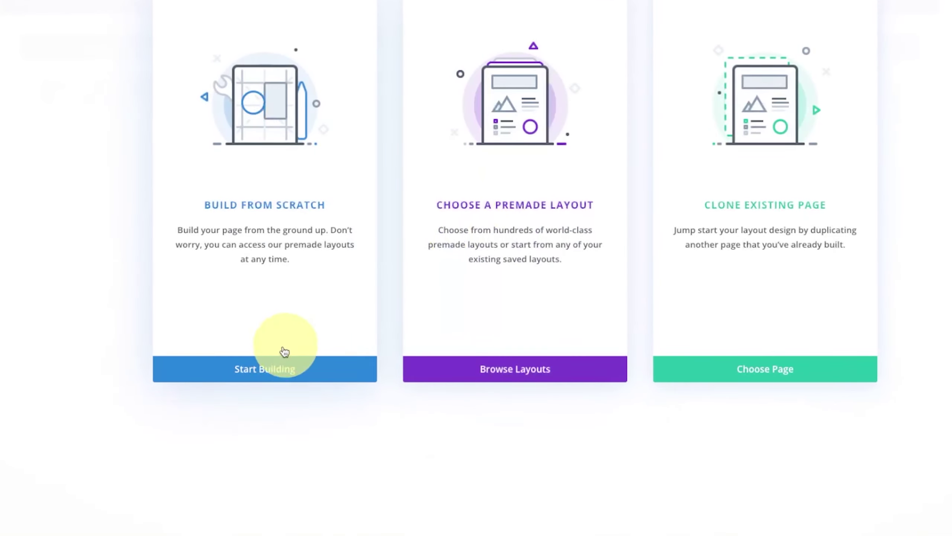
Start the layout from scratch with a one-column row and list the Divi BodyCommerce modules
{"action": "left_click", "coordinate": [271, 363]}
{"action": "left_click", "coordinate": [394, 205]}
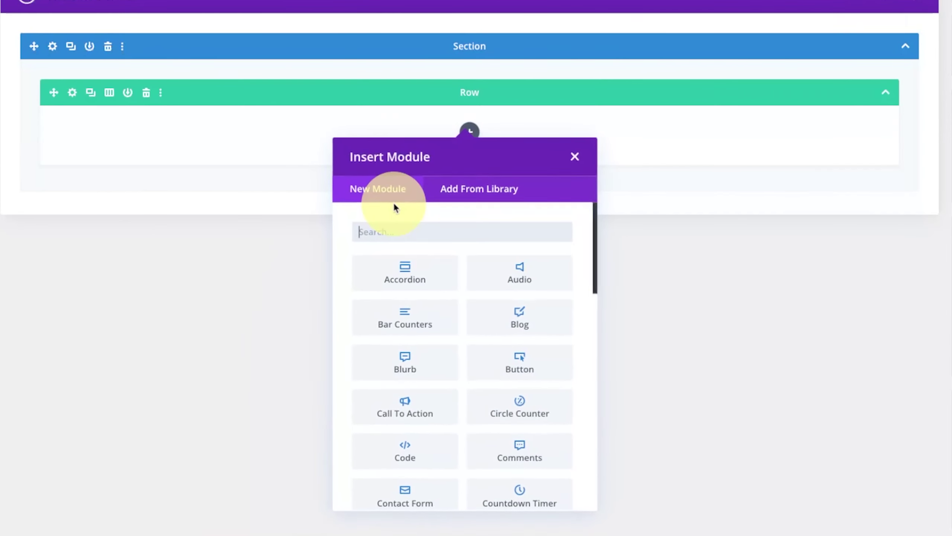
{"action": "scroll", "coordinate": [471, 340], "scroll_direction": "down", "scroll_amount": 15}
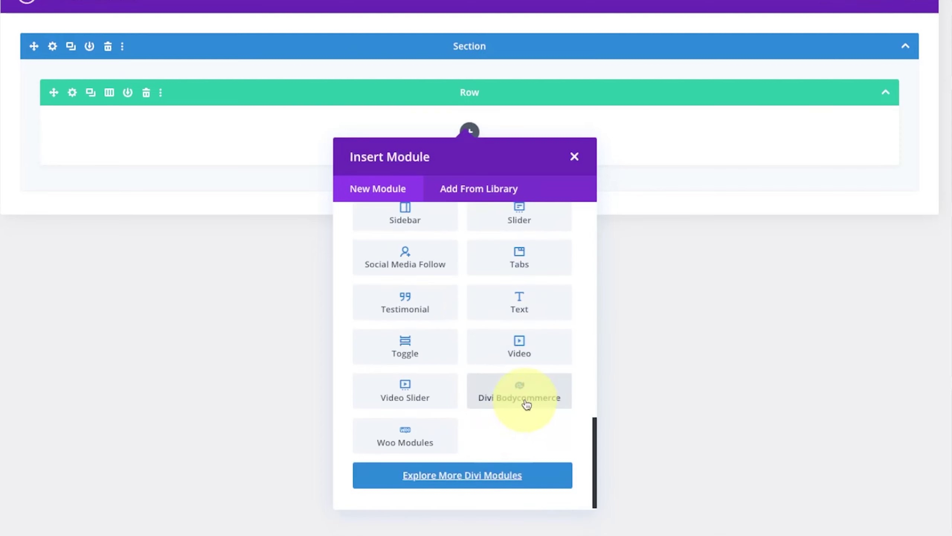
{"action": "left_click", "coordinate": [527, 404]}
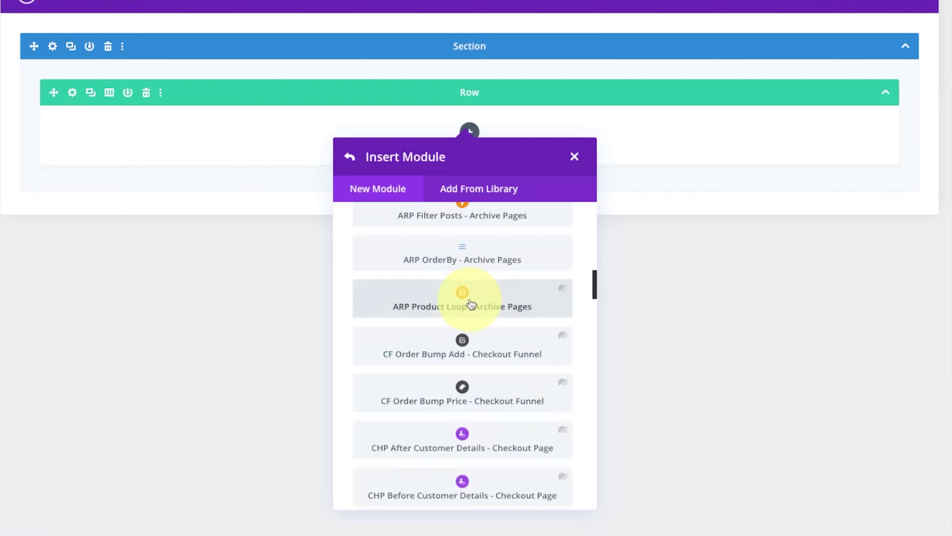
{"action": "scroll", "coordinate": [471, 304], "scroll_direction": "up", "scroll_amount": 15}
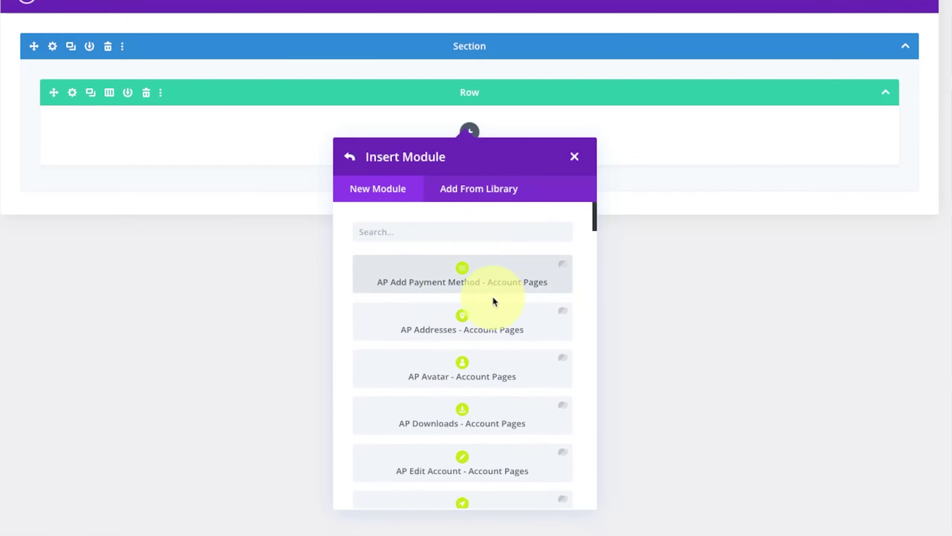
Search modules for 'pp' and browse PP modules from Additional Information to Up-Sell
{"action": "left_click", "coordinate": [454, 228]}
{"action": "type", "text": "pp"}
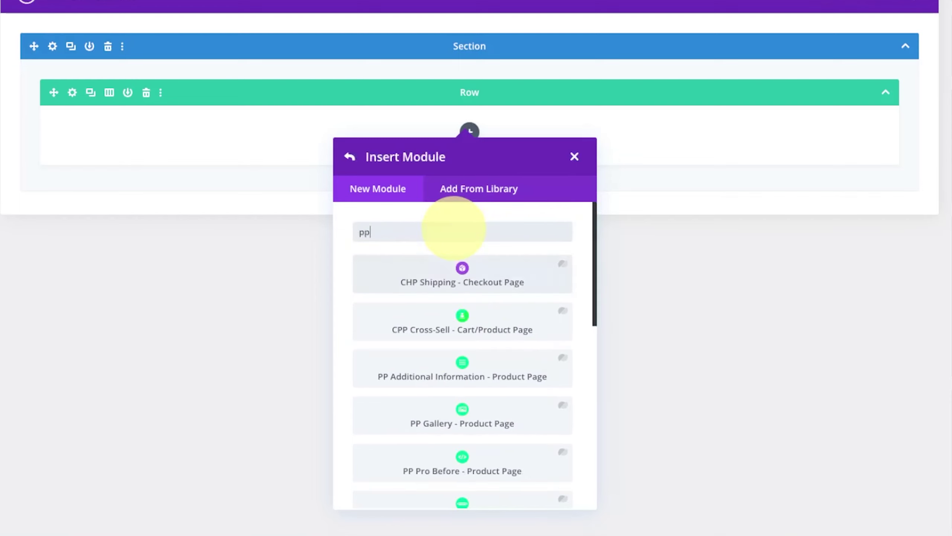
{"action": "scroll", "coordinate": [468, 300], "scroll_direction": "down", "scroll_amount": 3}
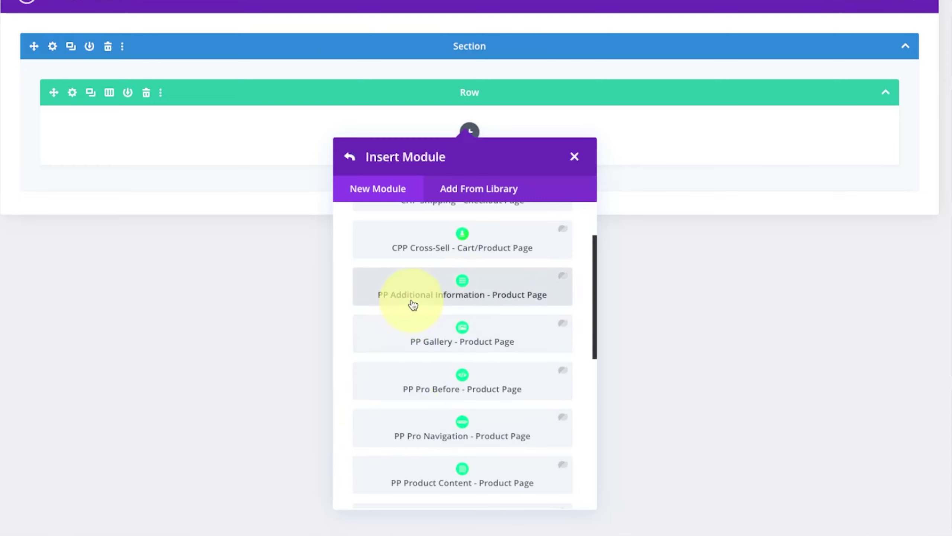
{"action": "scroll", "coordinate": [498, 360], "scroll_direction": "up", "scroll_amount": 3}
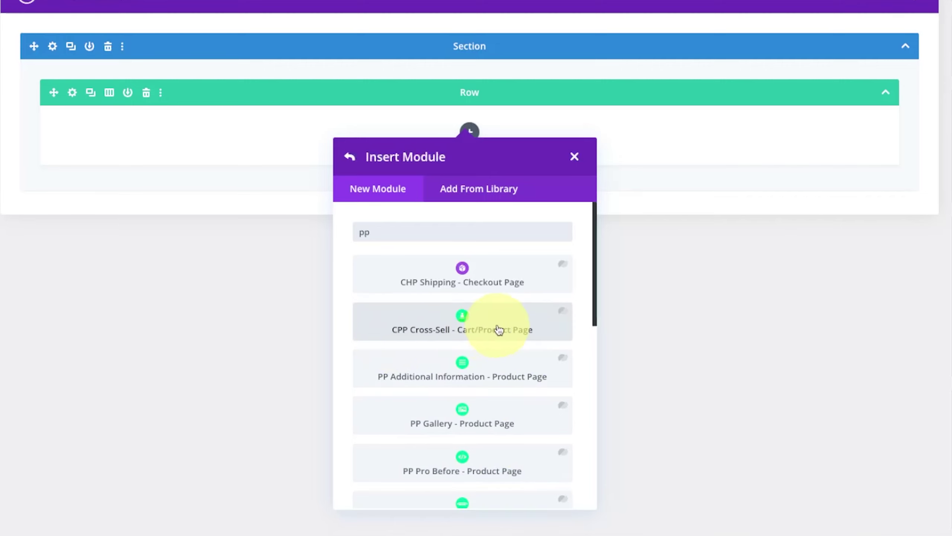
{"action": "scroll", "coordinate": [504, 330], "scroll_direction": "down", "scroll_amount": 3}
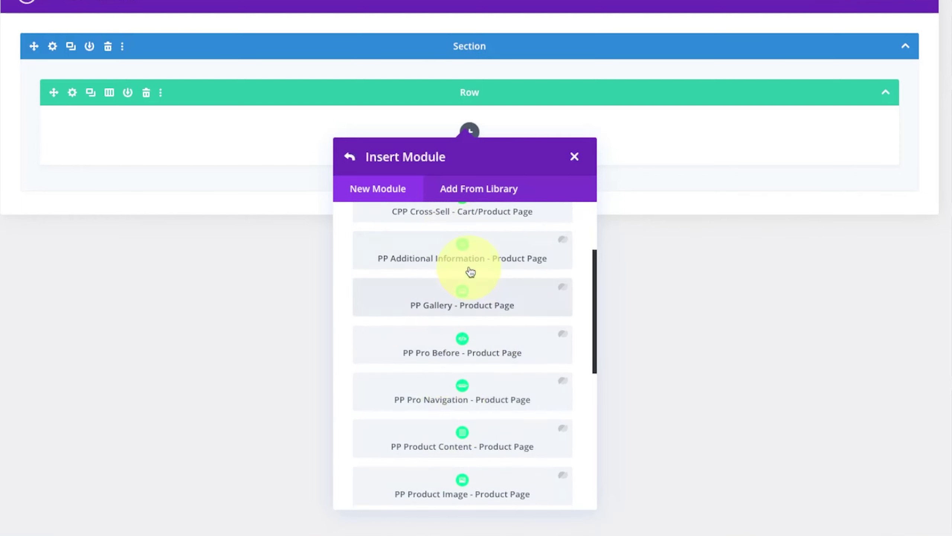
{"action": "scroll", "coordinate": [467, 304], "scroll_direction": "down", "scroll_amount": 3}
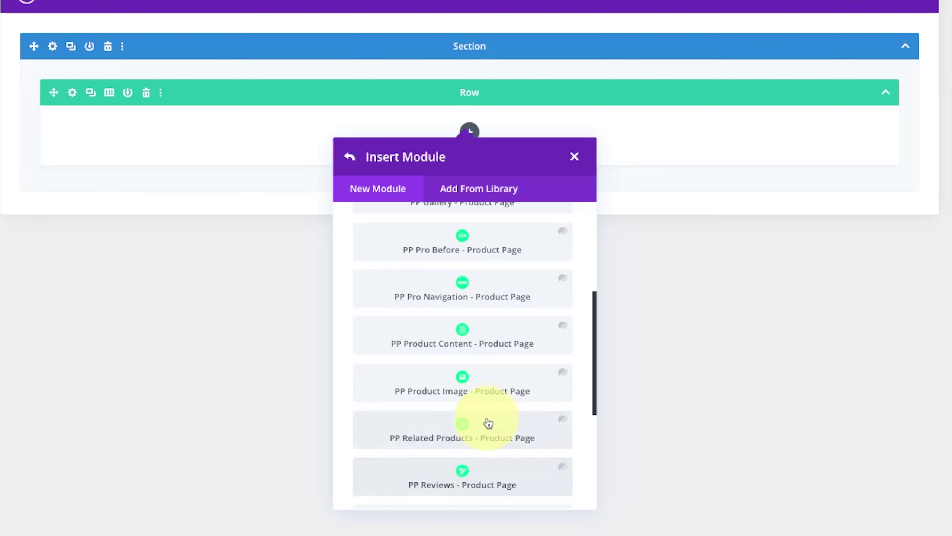
{"action": "scroll", "coordinate": [525, 281], "scroll_direction": "down", "scroll_amount": 3}
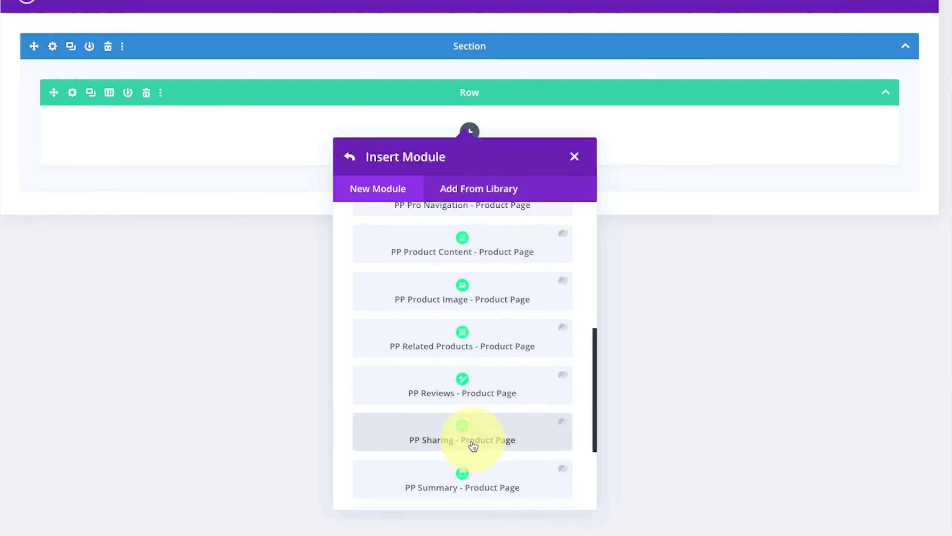
{"action": "scroll", "coordinate": [470, 453], "scroll_direction": "down", "scroll_amount": 2}
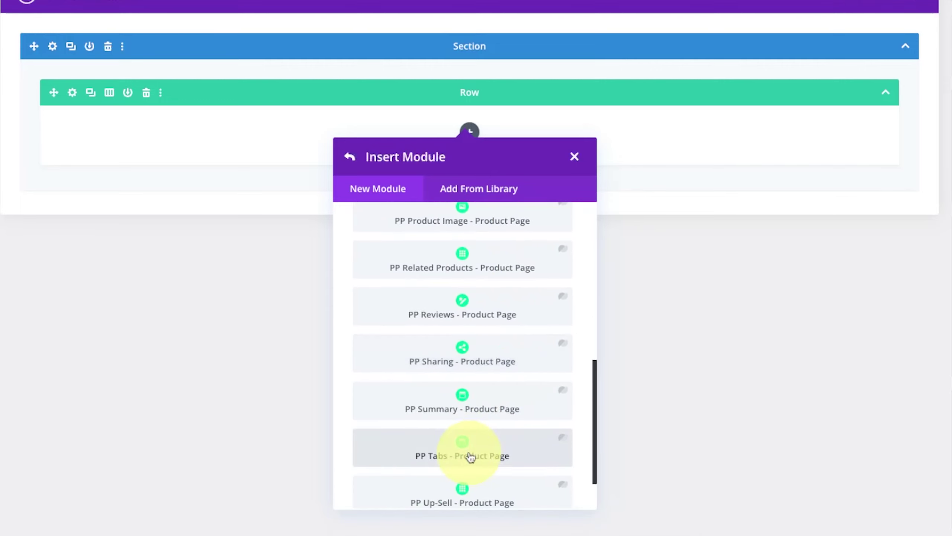
{"action": "scroll", "coordinate": [470, 454], "scroll_direction": "down", "scroll_amount": 2}
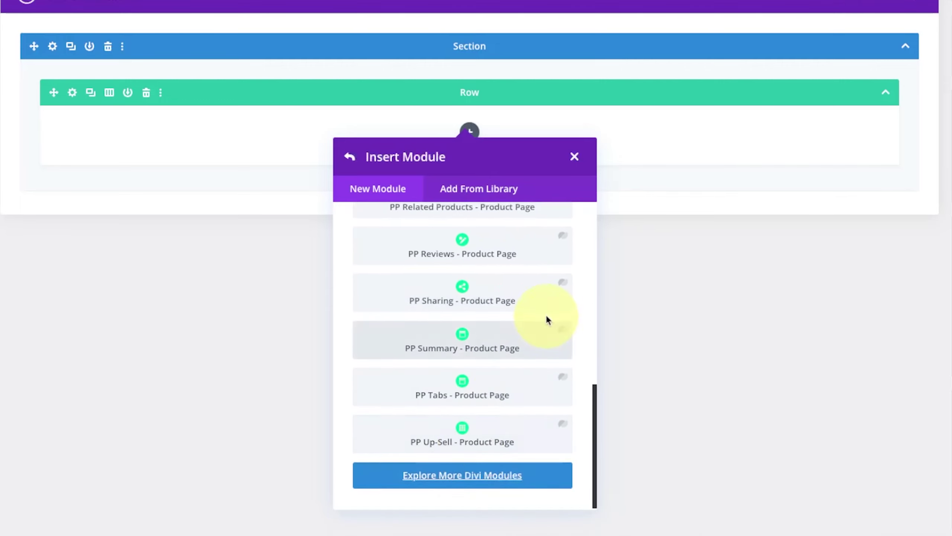
{"action": "scroll", "coordinate": [546, 319], "scroll_direction": "down", "scroll_amount": 2}
{"action": "scroll", "coordinate": [547, 319], "scroll_direction": "down", "scroll_amount": 1}
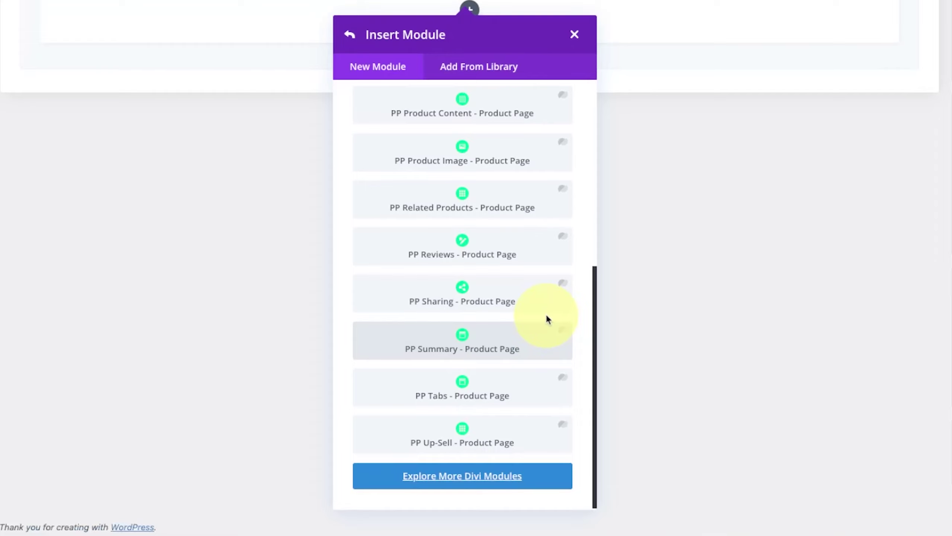